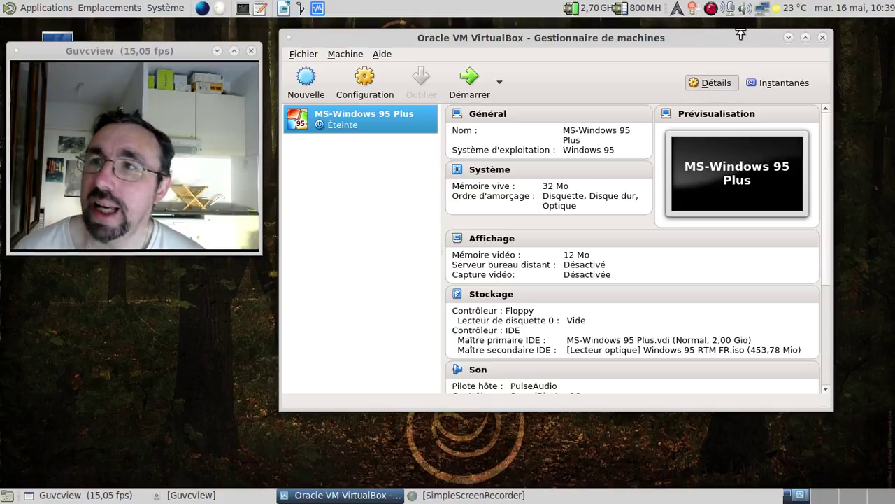
Start the MS-Windows 95 Plus virtual machine, minimise the machine manager and reposition the virtual machine window
{"action": "left_click", "coordinate": [481, 82]}
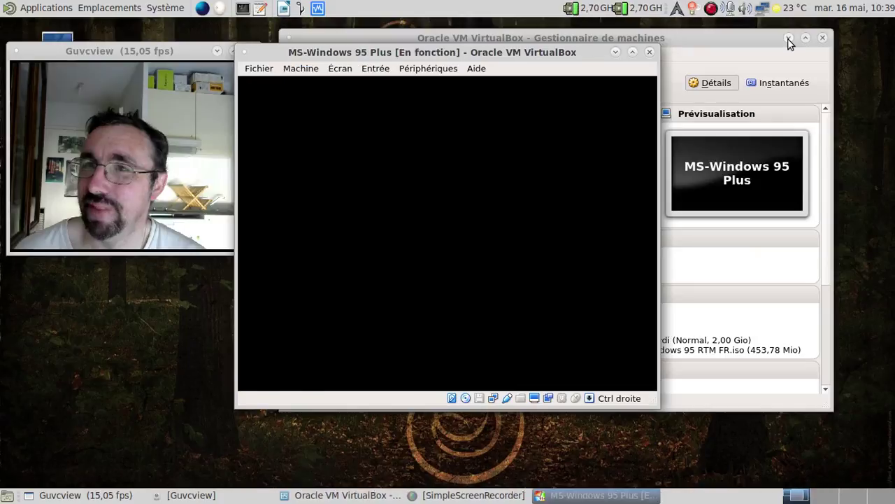
{"action": "left_click", "coordinate": [789, 39]}
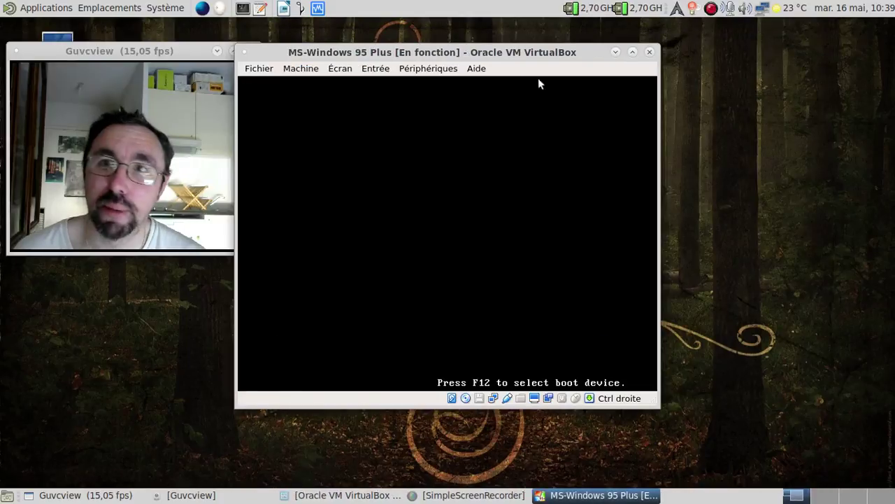
{"action": "left_click_drag", "start_coordinate": [435, 54], "coordinate": [474, 35]}
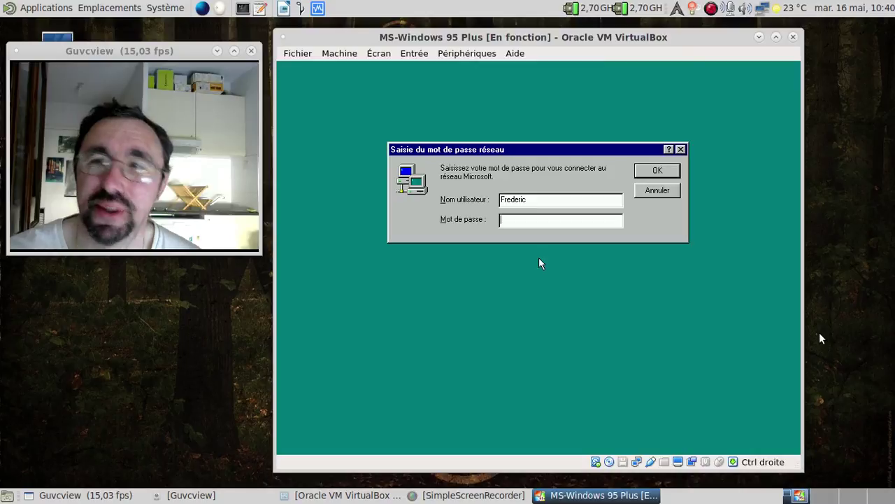
Log on to Windows 95 with the password left blank and close the Bienvenue screen
{"action": "key", "text": "Return"}
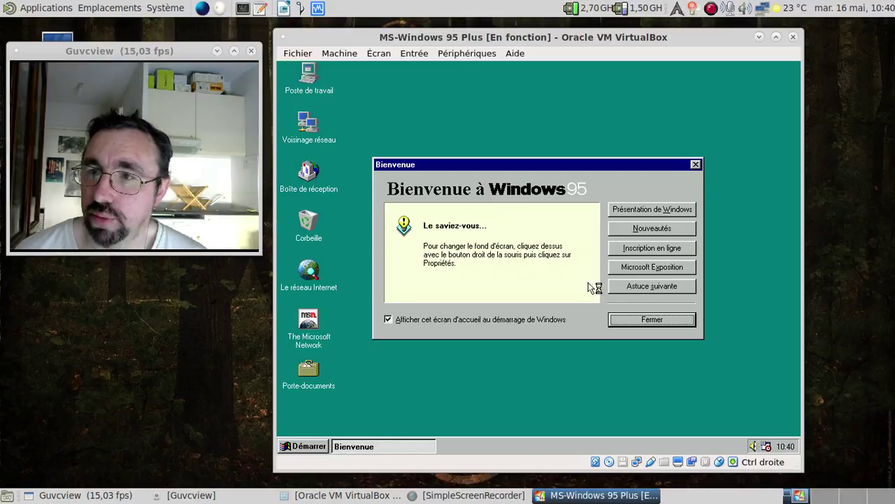
{"action": "left_click", "coordinate": [652, 319]}
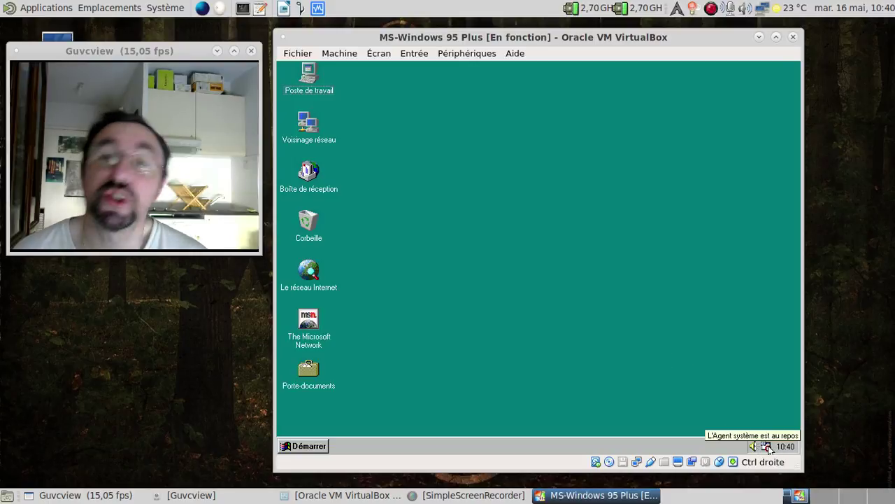
Open the Agent système window to view its scheduled programs and move it aside
{"action": "right_click", "coordinate": [768, 448]}
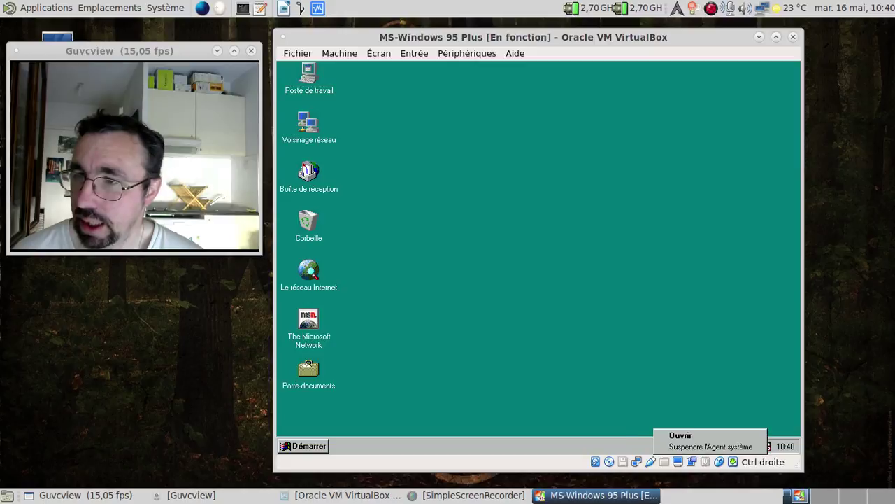
{"action": "left_click", "coordinate": [727, 446]}
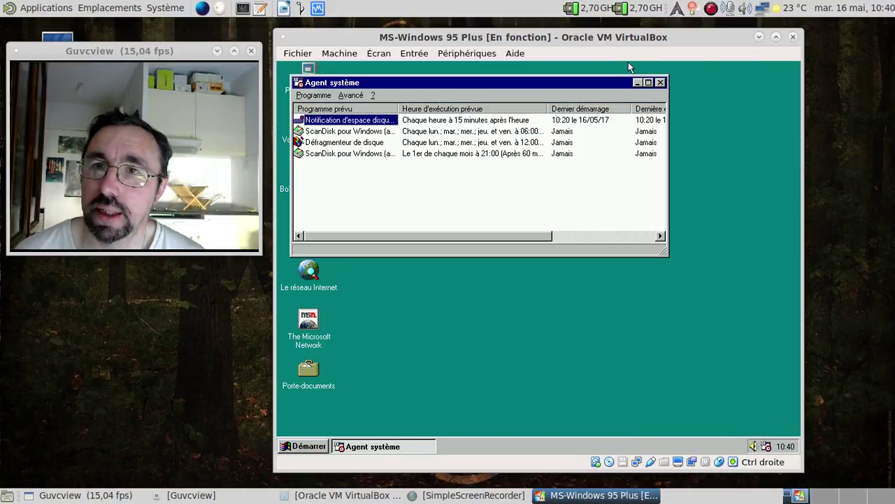
{"action": "left_click_drag", "start_coordinate": [411, 85], "coordinate": [502, 96]}
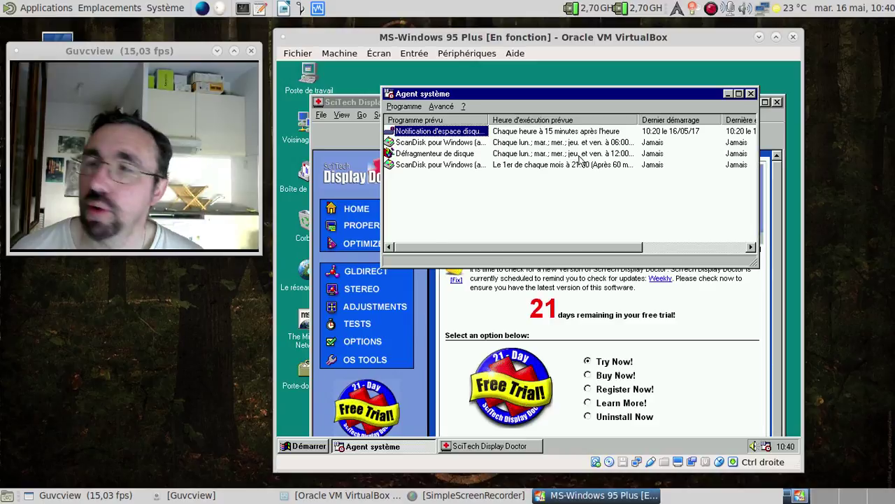
Close the SciTech Display Doctor and Agent système windows
{"action": "left_click", "coordinate": [773, 118]}
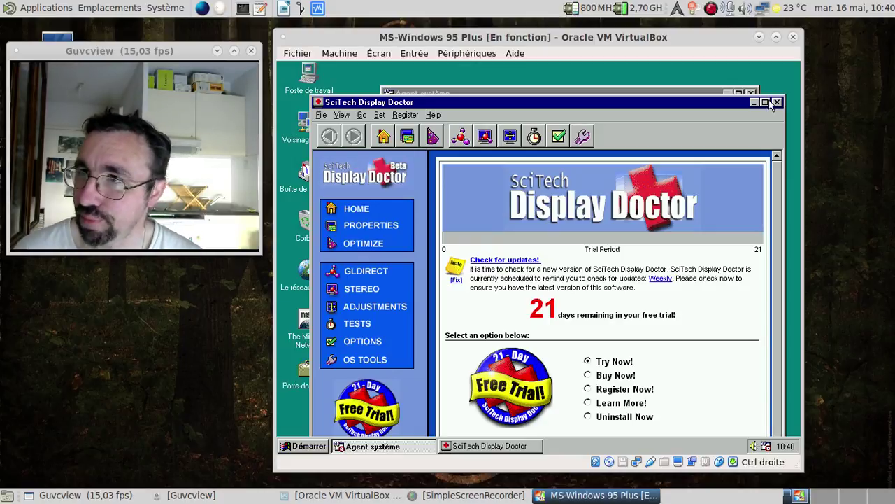
{"action": "left_click", "coordinate": [776, 102]}
{"action": "left_click", "coordinate": [750, 94]}
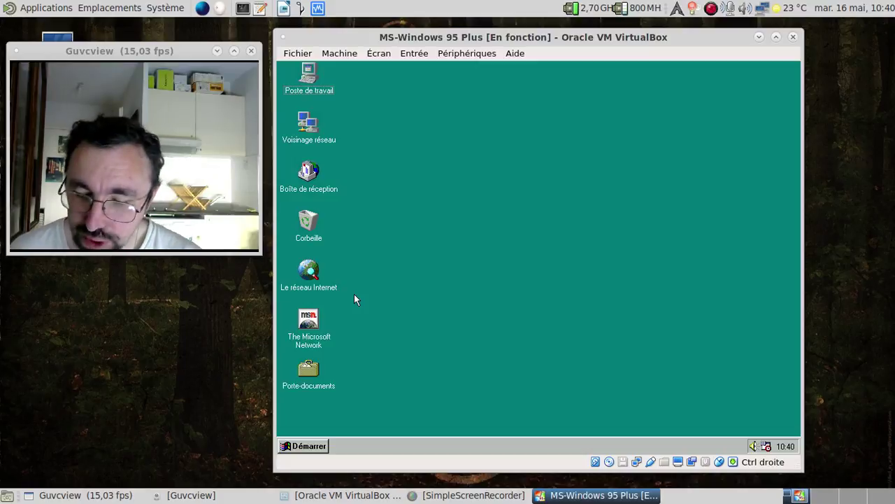
Insert the msplus.iso disc image into the virtual machine's optical drive
{"action": "left_click", "coordinate": [470, 55]}
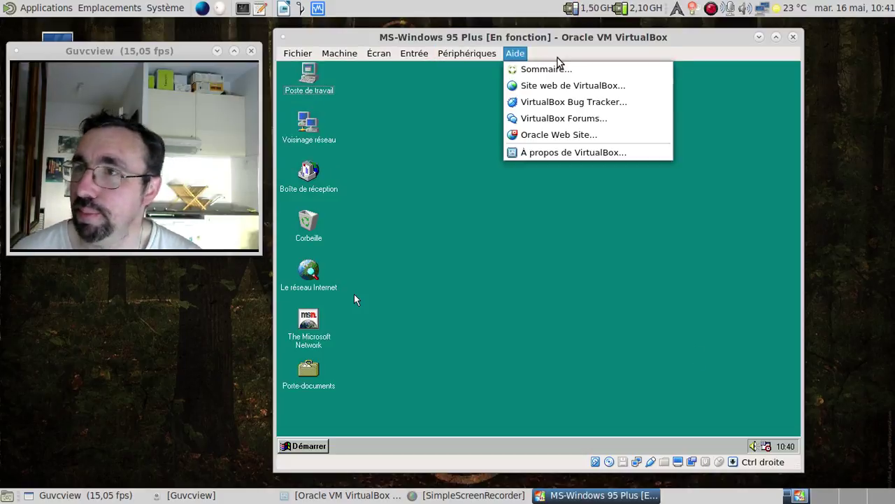
{"action": "mouse_move", "coordinate": [467, 69]}
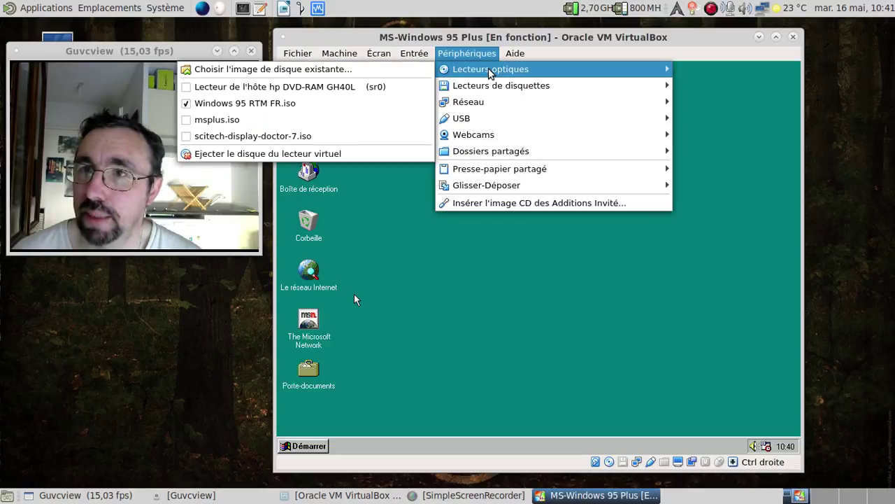
{"action": "left_click", "coordinate": [350, 117]}
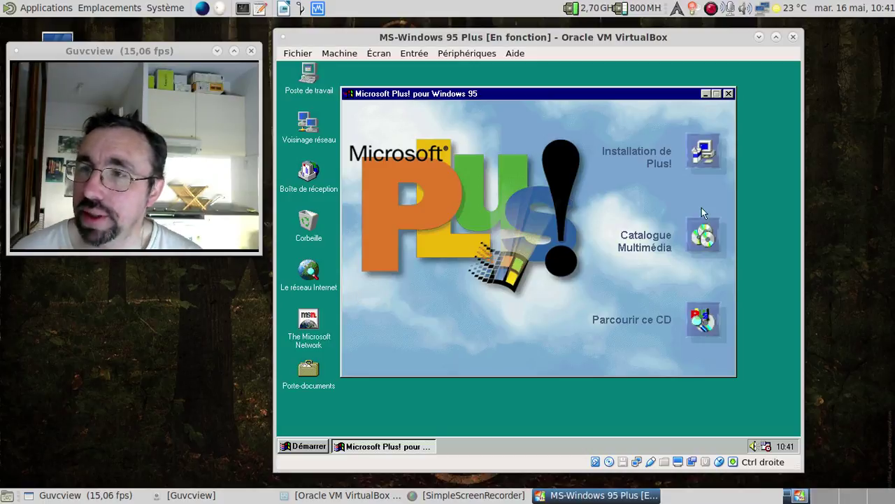
Open the Catalogue Multimédia from the Plus! disc and view the Microsoft Mouse and Encarta 96 Encyclopedia pages before returning to its summary
{"action": "left_click", "coordinate": [704, 237]}
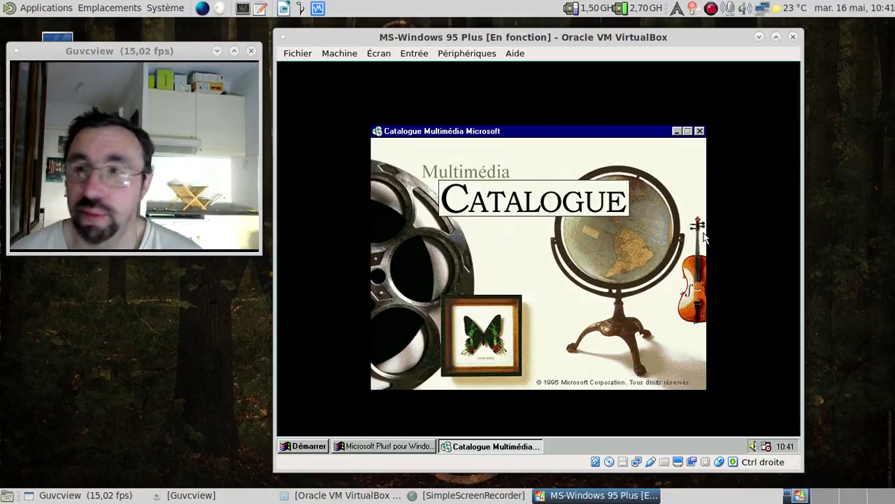
{"action": "left_click", "coordinate": [635, 240]}
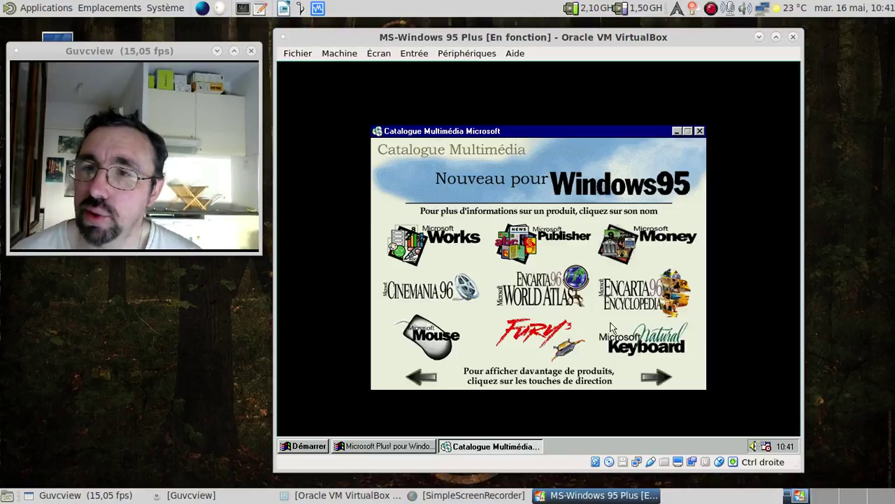
{"action": "left_click", "coordinate": [433, 341]}
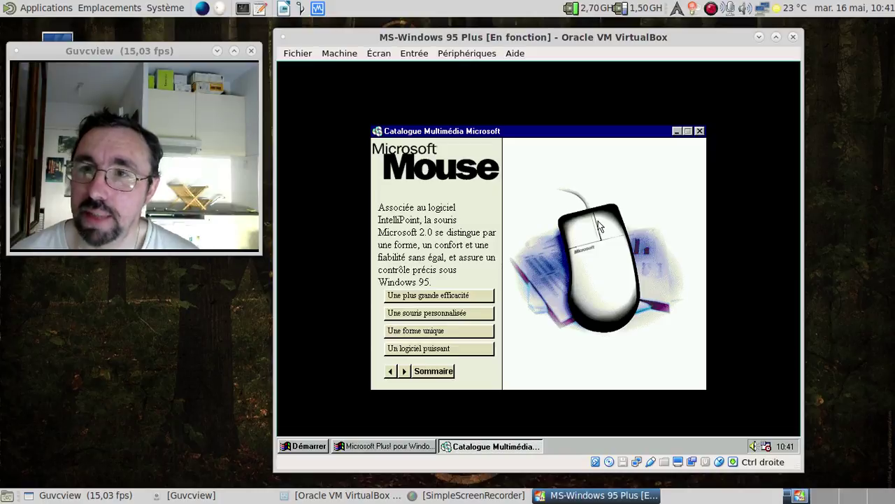
{"action": "left_click", "coordinate": [390, 371]}
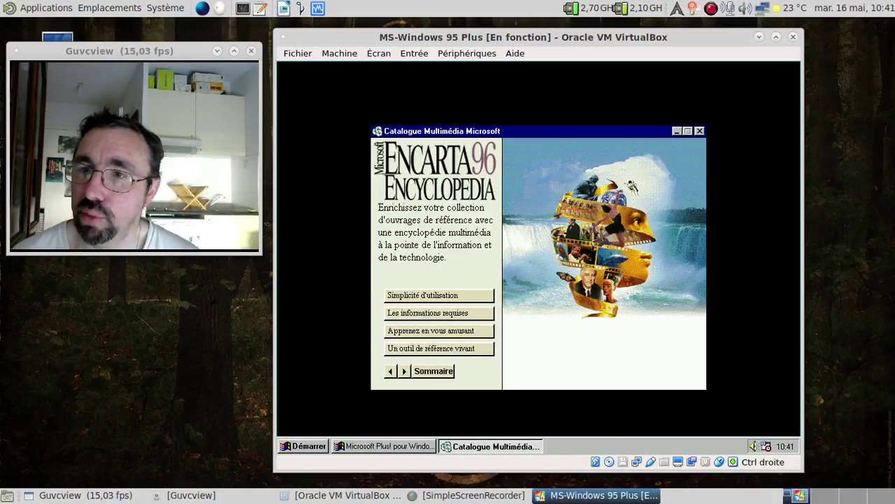
{"action": "left_click", "coordinate": [431, 372]}
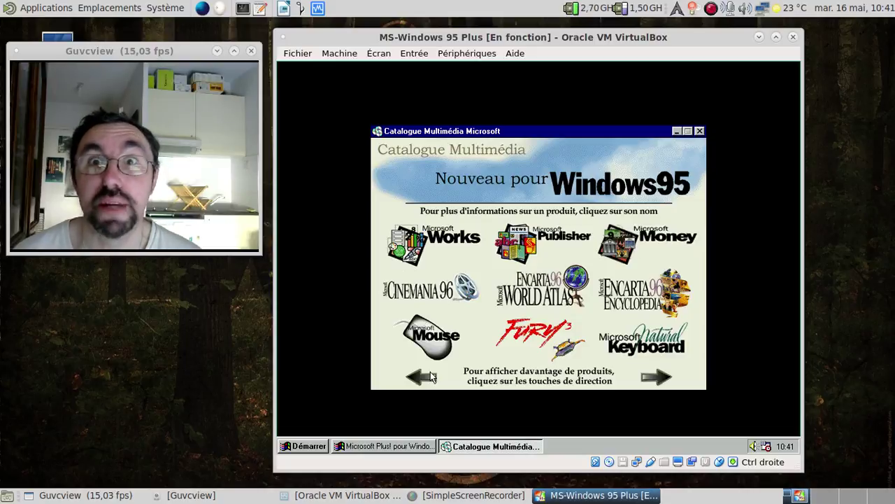
View the Microsoft Natural Keyboard page with its Profil ergonomique details and return to the catalogue summary
{"action": "left_click", "coordinate": [634, 346]}
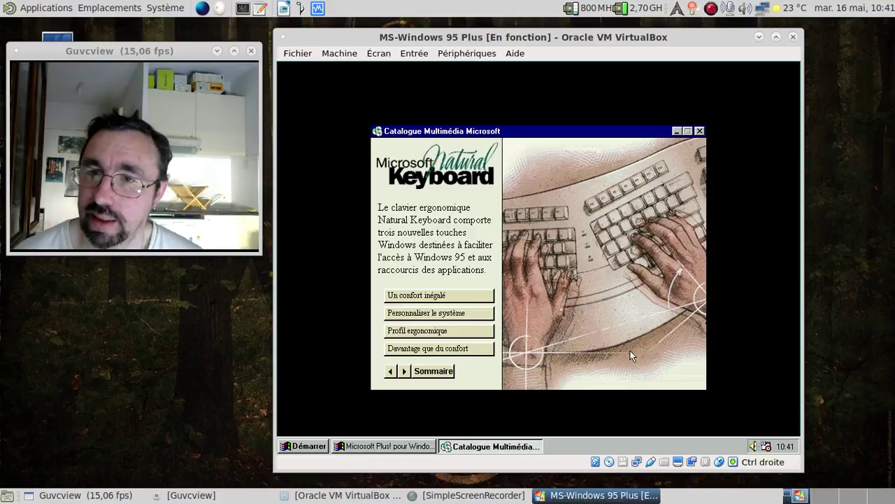
{"action": "left_click", "coordinate": [440, 335]}
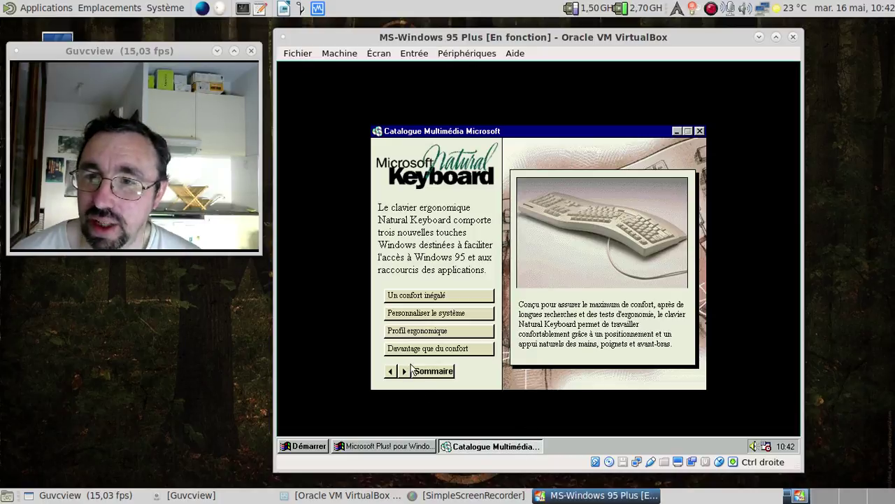
{"action": "left_click", "coordinate": [434, 372]}
Page through the catalogue's product categories, including Sports & Jeux and Pour enfants, and close the catalogue and Microsoft Plus! windows
{"action": "left_click", "coordinate": [656, 378]}
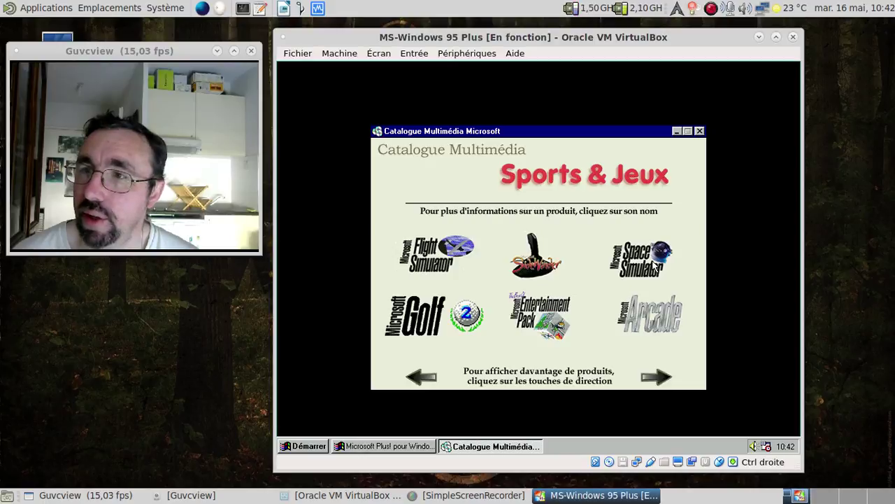
{"action": "left_click", "coordinate": [645, 375]}
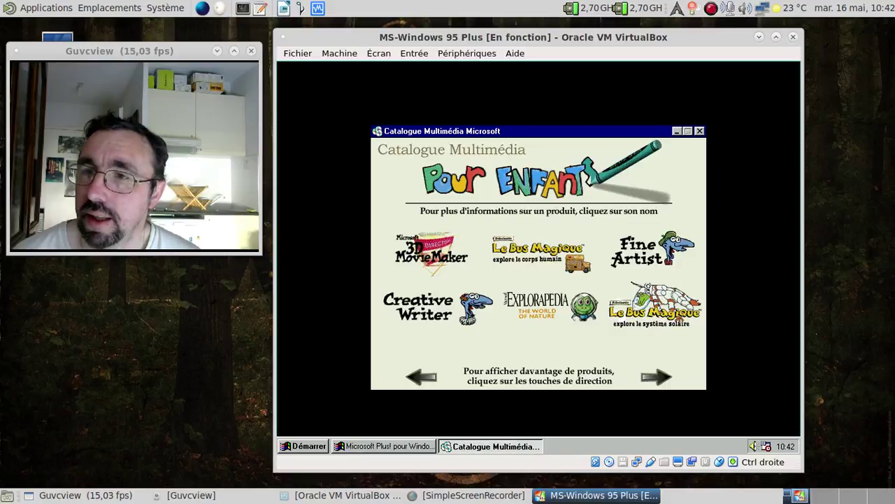
{"action": "left_click", "coordinate": [651, 379]}
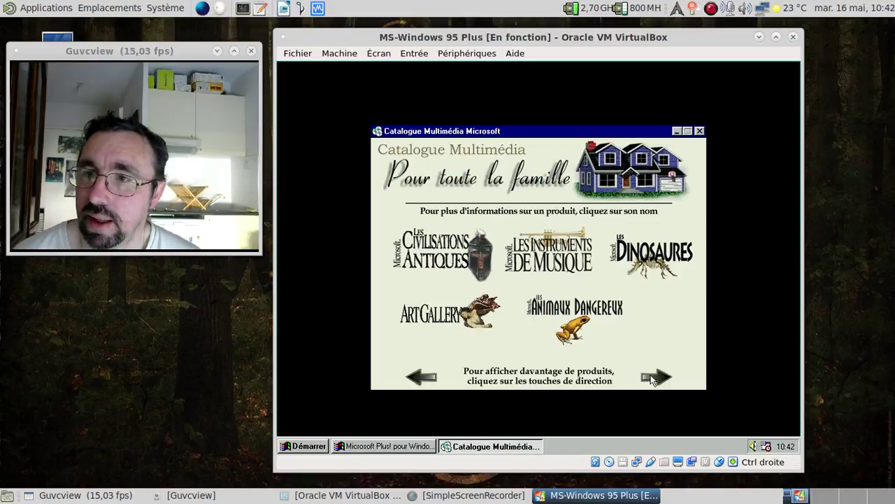
{"action": "left_click", "coordinate": [650, 378]}
{"action": "left_click", "coordinate": [651, 379]}
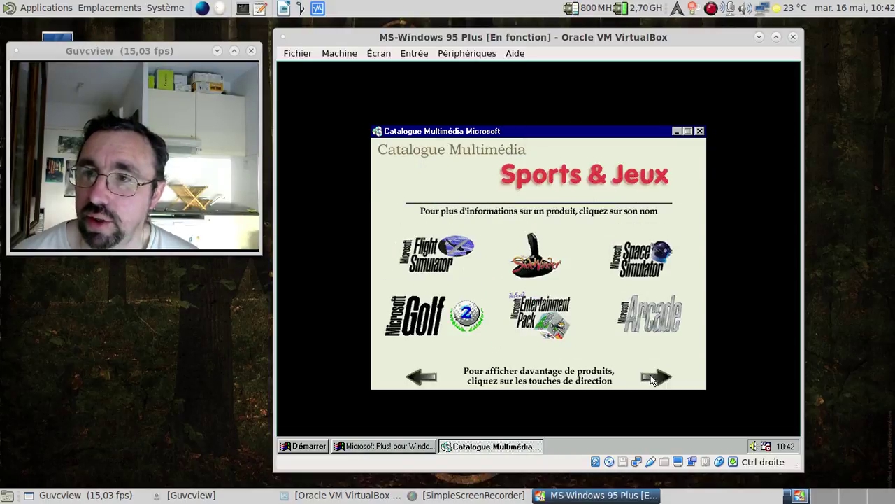
{"action": "left_click", "coordinate": [650, 378]}
{"action": "left_click", "coordinate": [651, 378]}
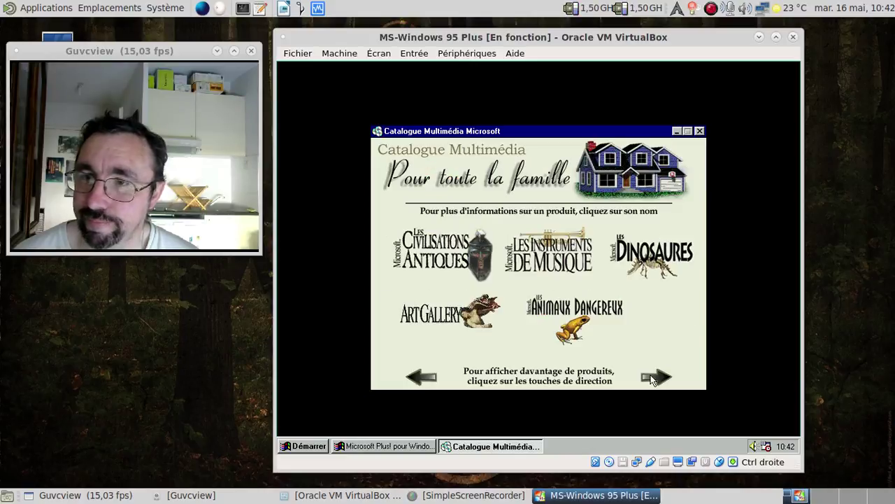
{"action": "left_click", "coordinate": [699, 130]}
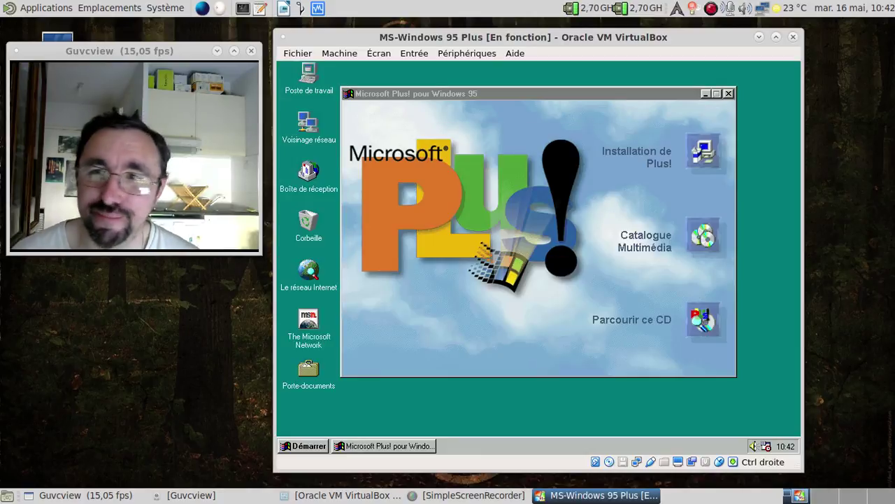
{"action": "left_click", "coordinate": [728, 94]}
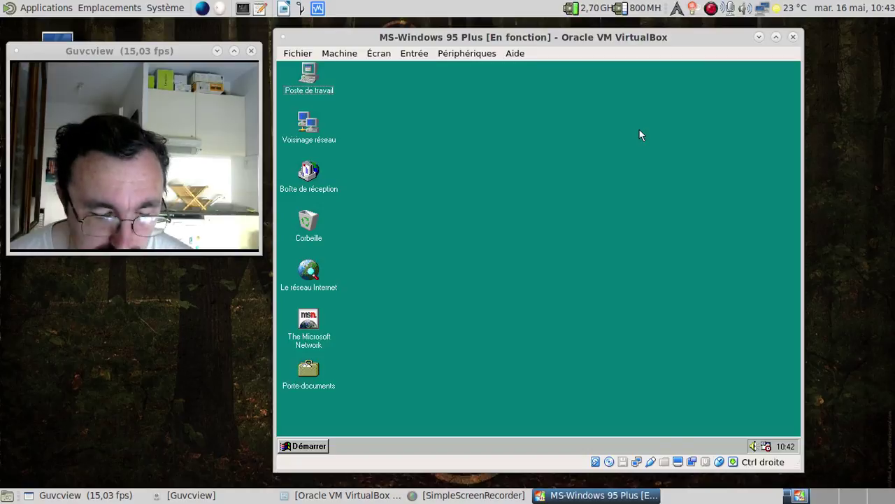
Open Thèmes du bureau from the Windows 95 Panneau de configuration
{"action": "left_click", "coordinate": [280, 447]}
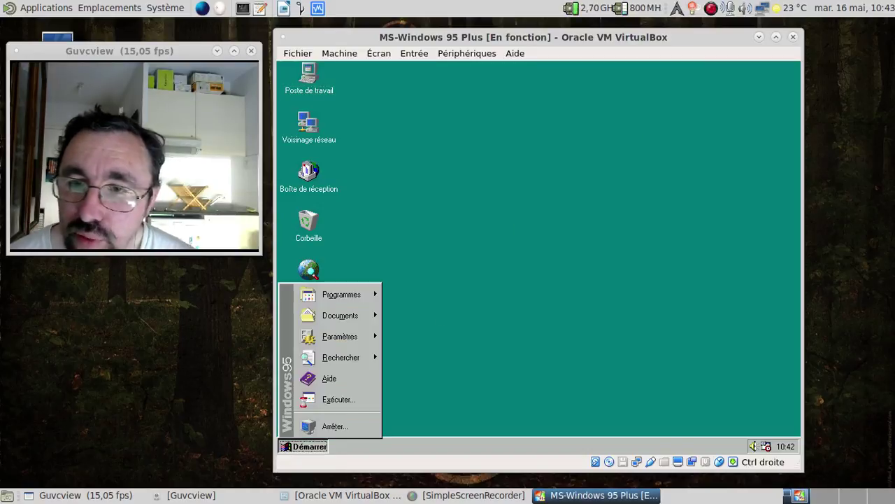
{"action": "mouse_move", "coordinate": [328, 336]}
{"action": "left_click", "coordinate": [426, 339]}
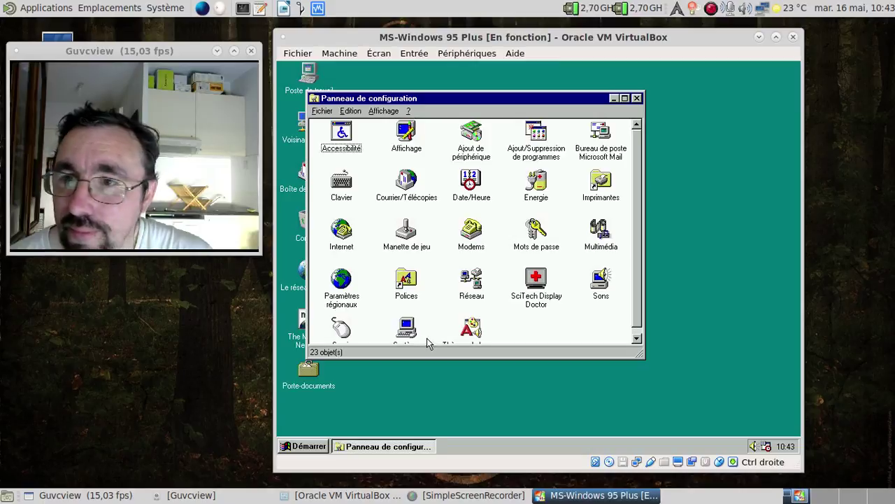
{"action": "double_click", "coordinate": [467, 334]}
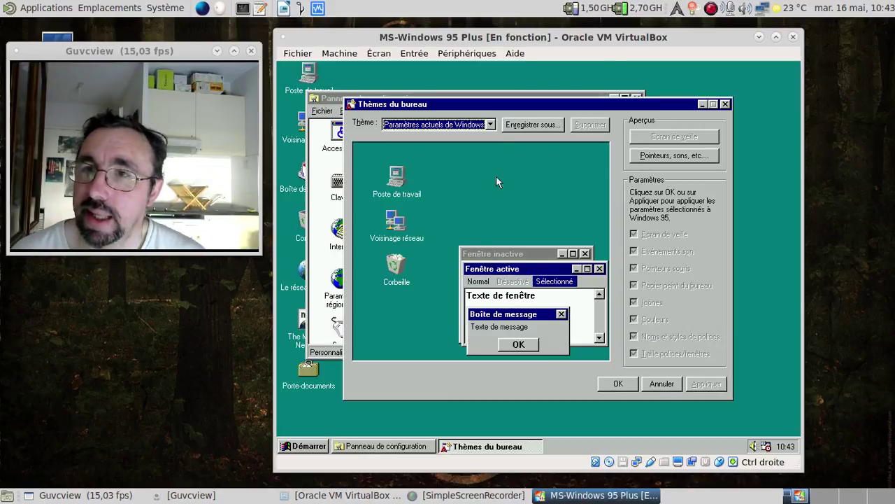
Preview the desktop themes Au coeur de l'ordinateur, Autres fenêtres and Léonard de Vinci
{"action": "left_click", "coordinate": [490, 124]}
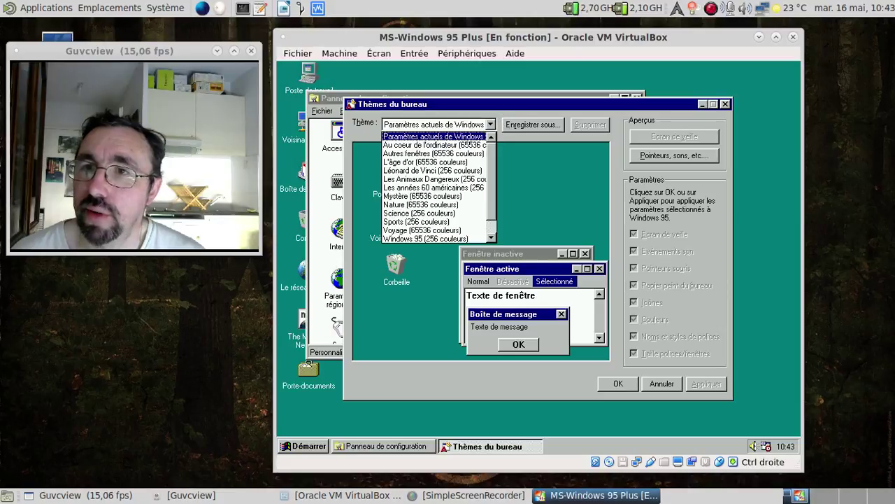
{"action": "left_click", "coordinate": [469, 145]}
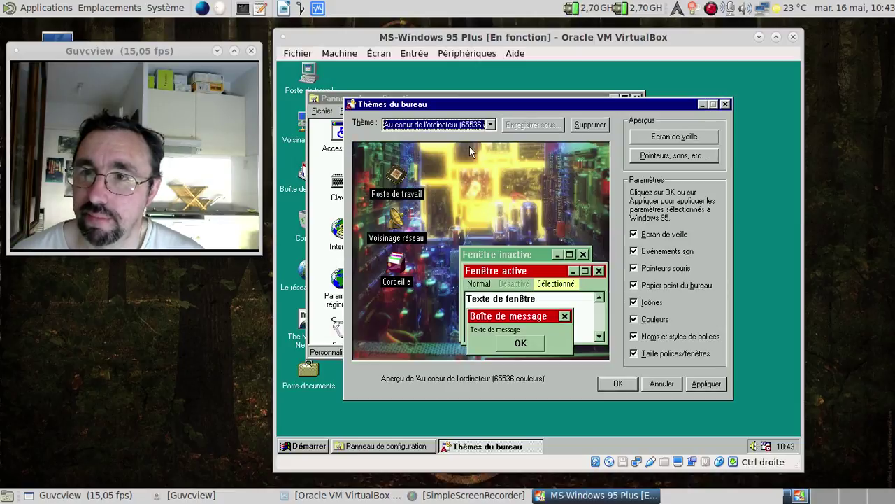
{"action": "left_click", "coordinate": [491, 124]}
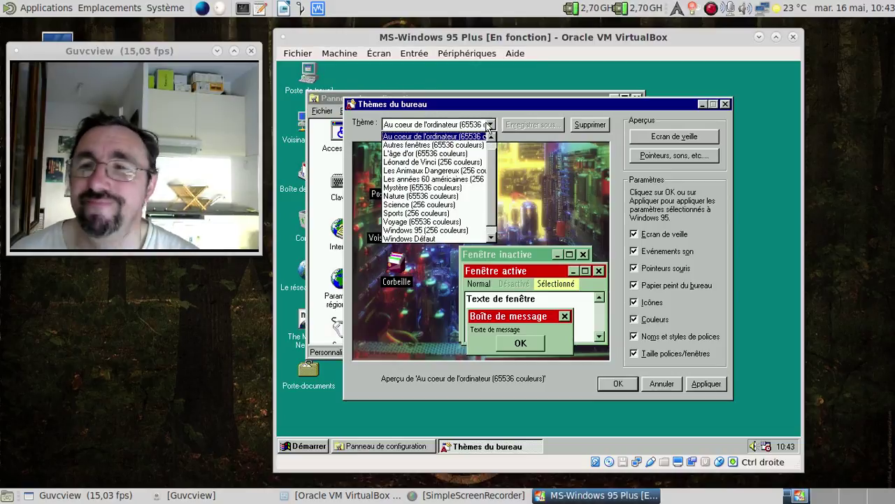
{"action": "left_click", "coordinate": [455, 144]}
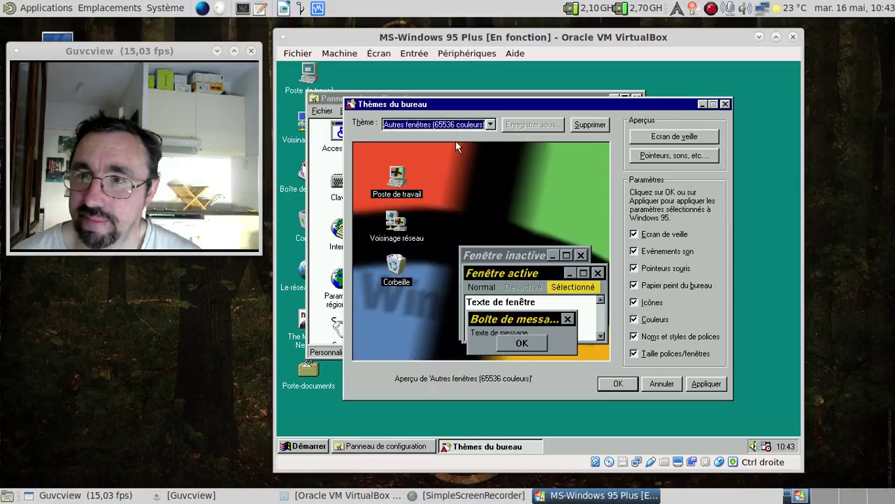
{"action": "left_click", "coordinate": [481, 125]}
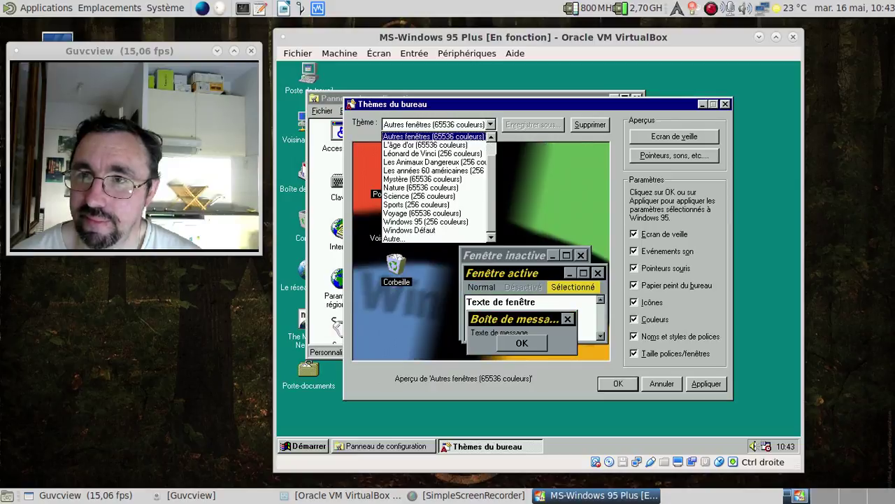
{"action": "left_click", "coordinate": [453, 154]}
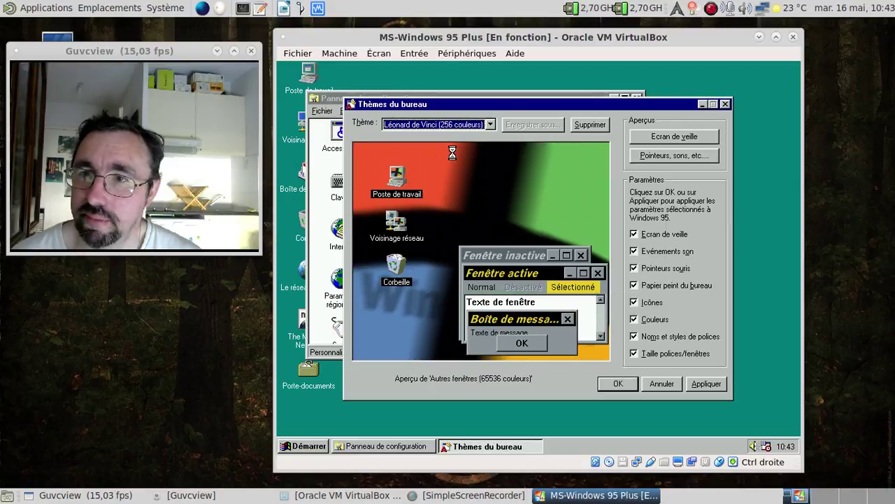
Preview the desktop themes Les Animaux Dangereux, Les années 60 américaines and Mystère
{"action": "left_click", "coordinate": [496, 129]}
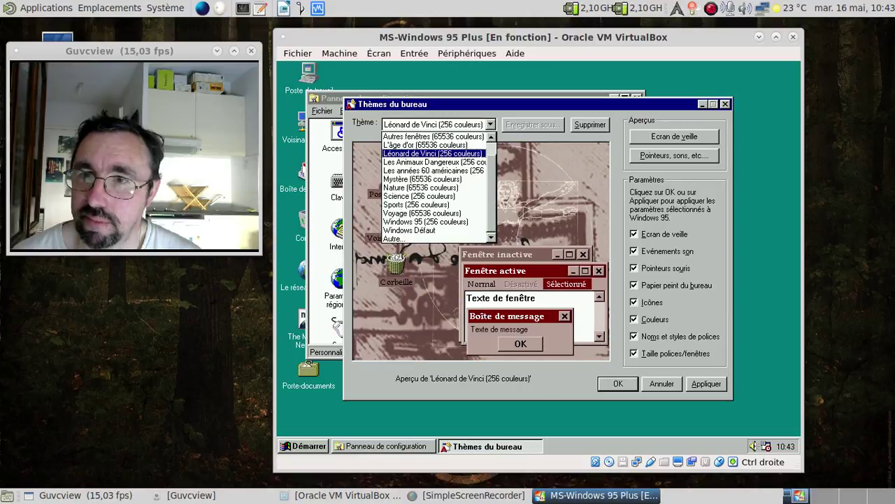
{"action": "left_click", "coordinate": [472, 161]}
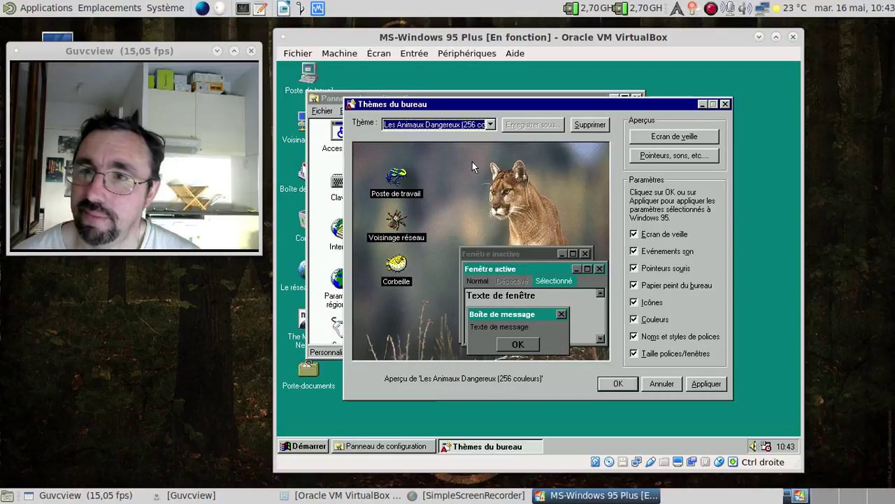
{"action": "left_click", "coordinate": [490, 125]}
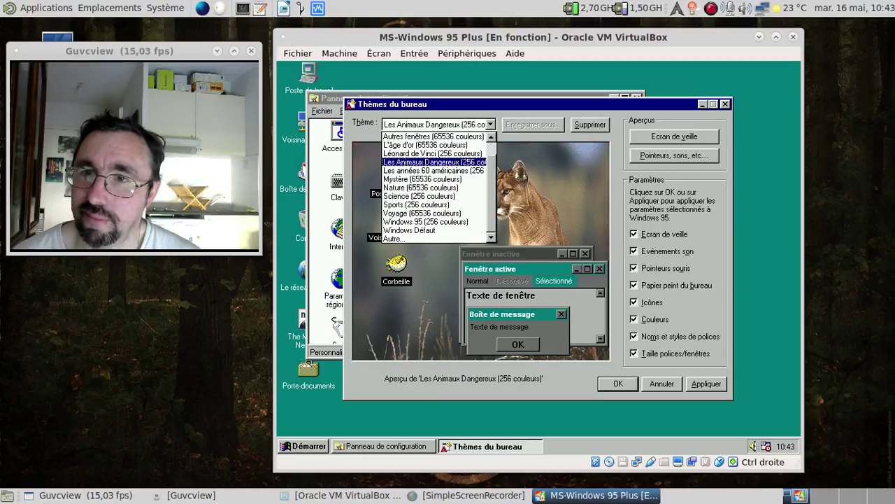
{"action": "left_click", "coordinate": [446, 171]}
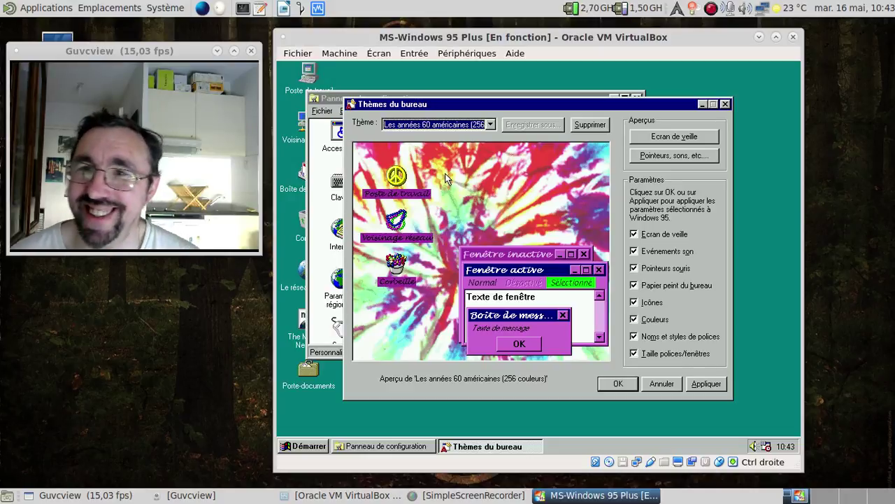
{"action": "left_click", "coordinate": [491, 125]}
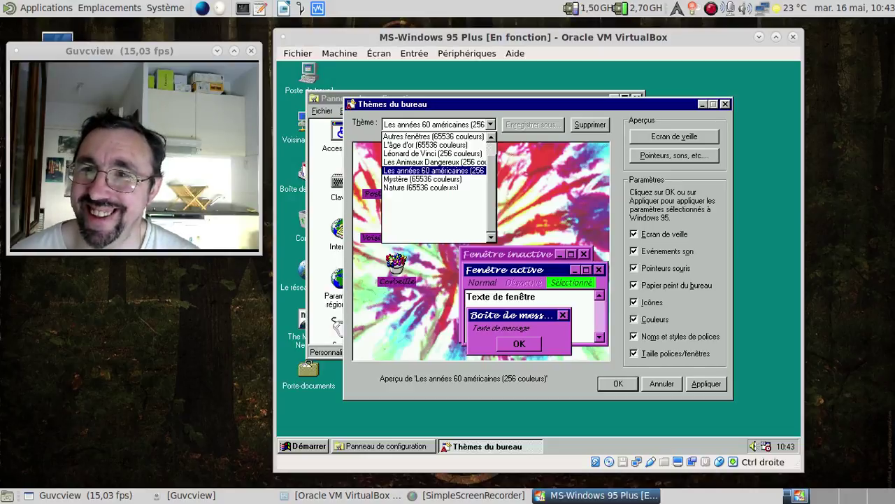
{"action": "left_click", "coordinate": [441, 179]}
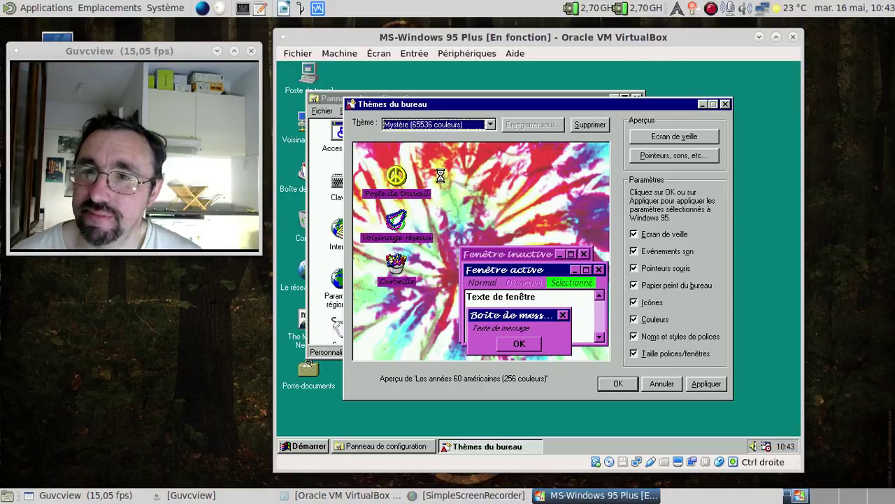
Preview the desktop themes Nature, Science and Voyage
{"action": "left_click", "coordinate": [489, 125]}
{"action": "left_click", "coordinate": [440, 183]}
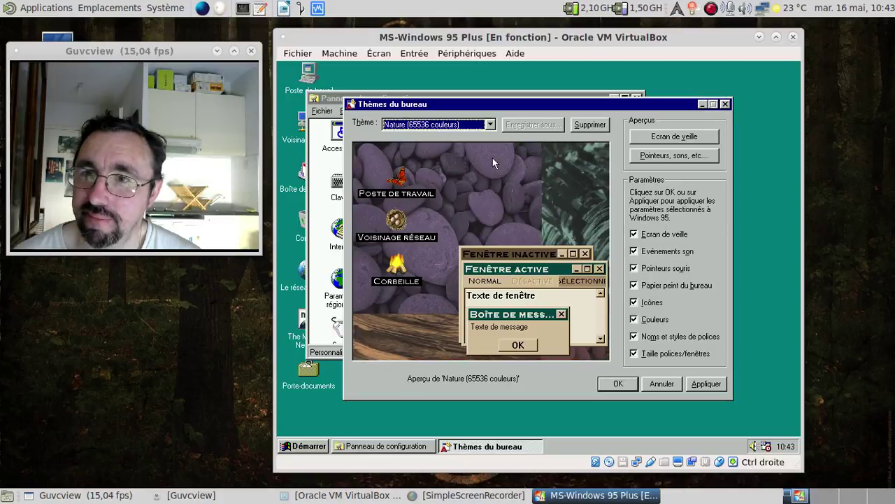
{"action": "left_click", "coordinate": [490, 125]}
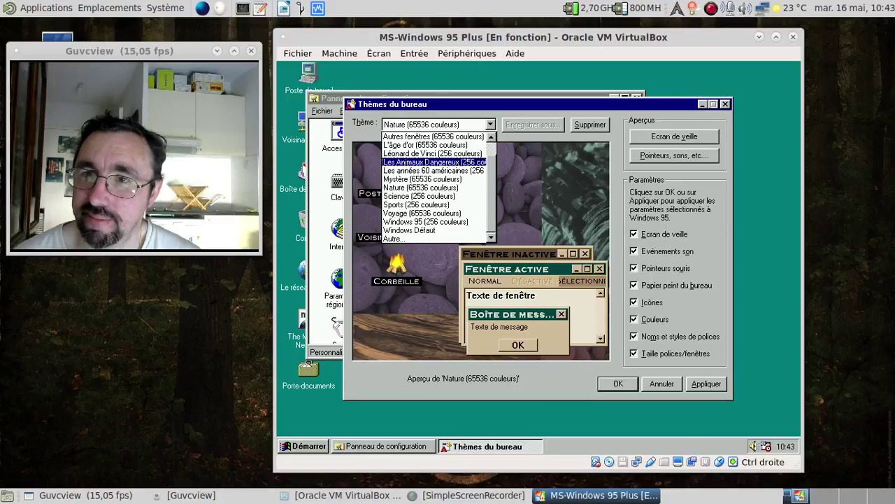
{"action": "left_click", "coordinate": [450, 196]}
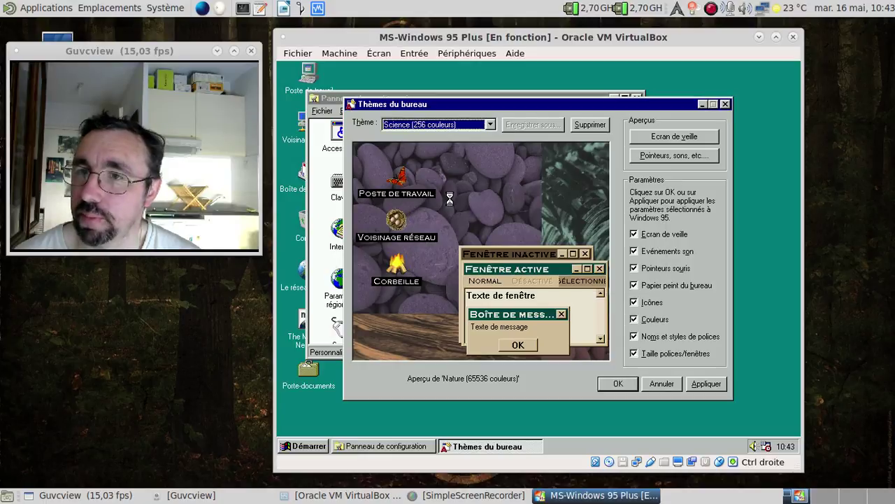
{"action": "left_click", "coordinate": [489, 126]}
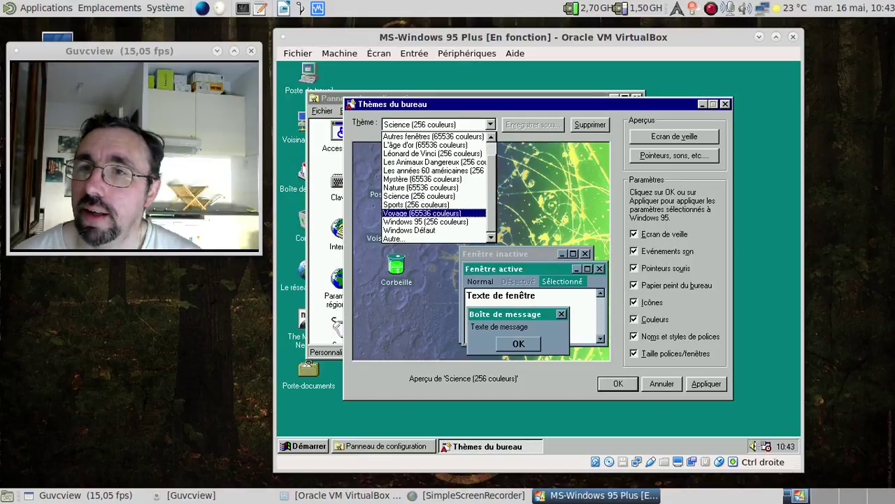
{"action": "left_click", "coordinate": [453, 216]}
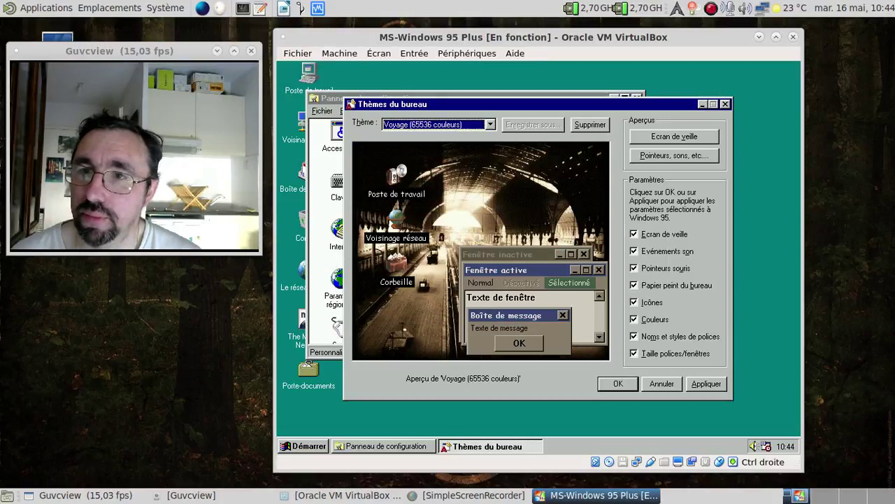
Select the Windows 95 (256 couleurs) theme and apply it to the desktop with all its settings enabled
{"action": "left_click", "coordinate": [487, 124]}
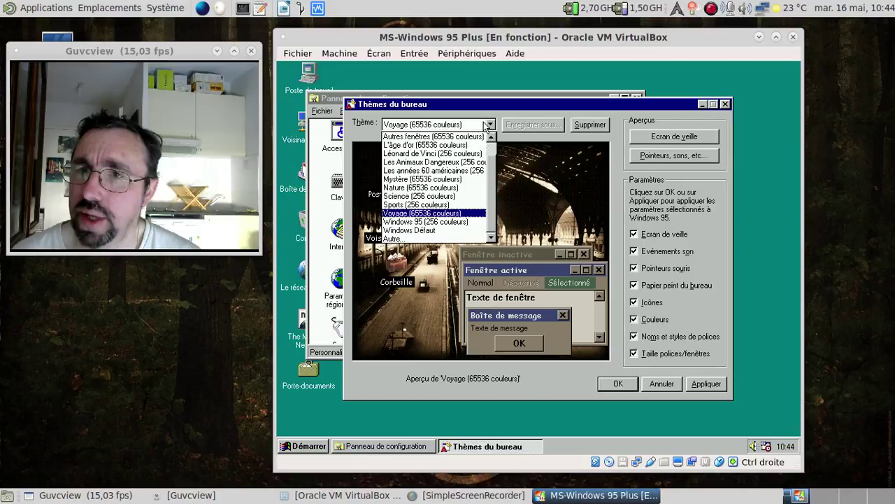
{"action": "left_click", "coordinate": [433, 228]}
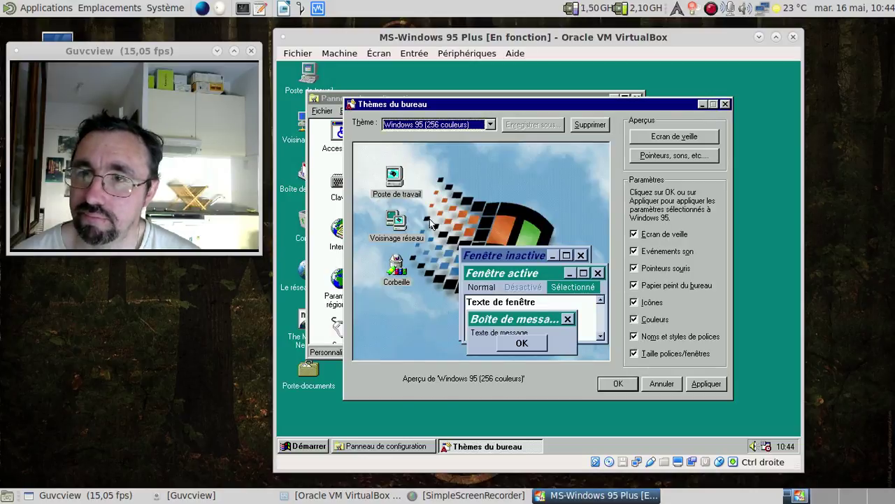
{"action": "left_click", "coordinate": [715, 385]}
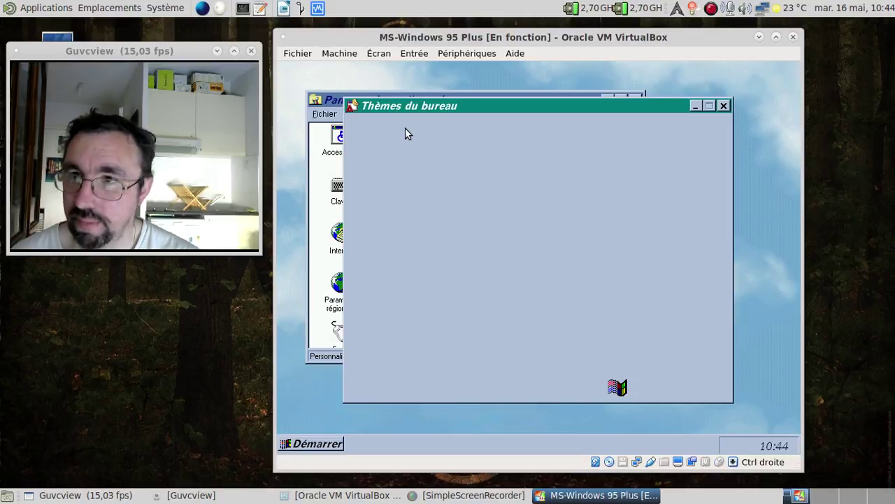
Restart the MS-Windows 95 Plus virtual machine, confirm the network logon and dismiss the Bienvenue window
{"action": "left_click", "coordinate": [339, 53]}
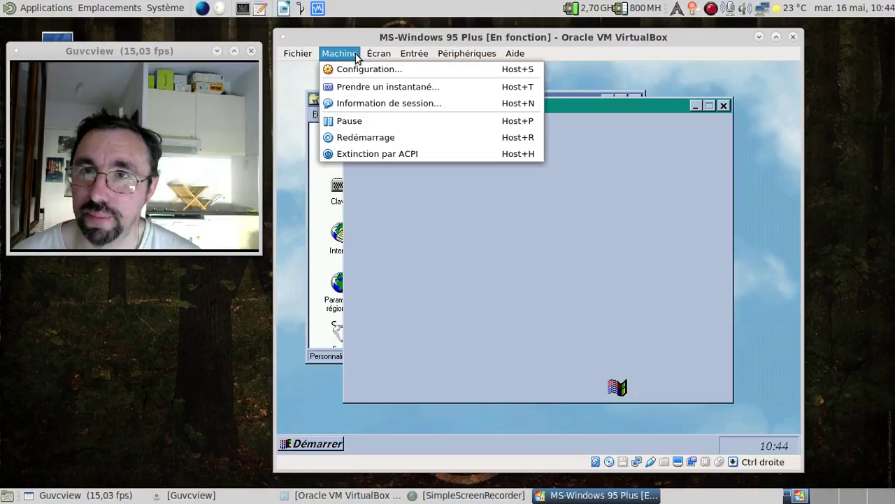
{"action": "left_click", "coordinate": [359, 135]}
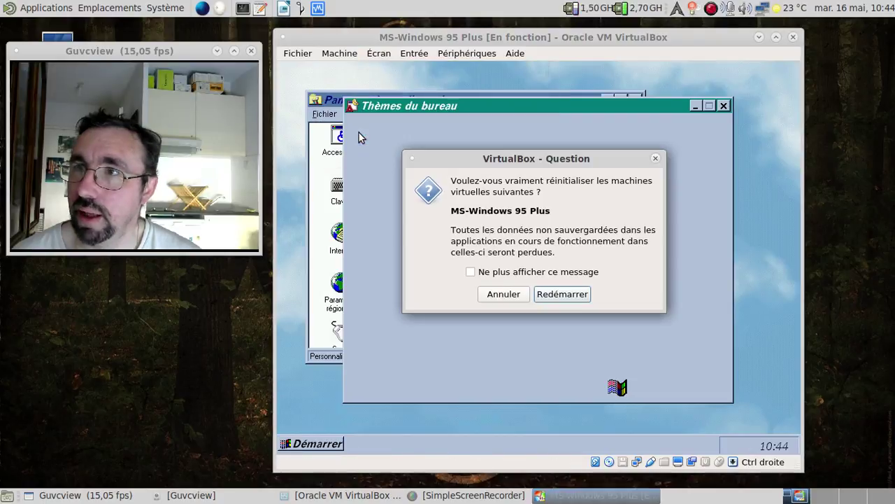
{"action": "left_click", "coordinate": [554, 292]}
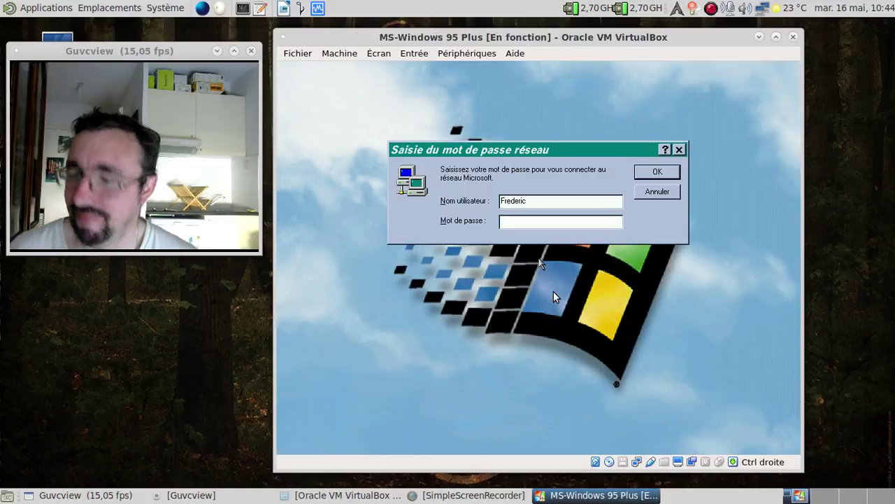
{"action": "key", "text": "Return"}
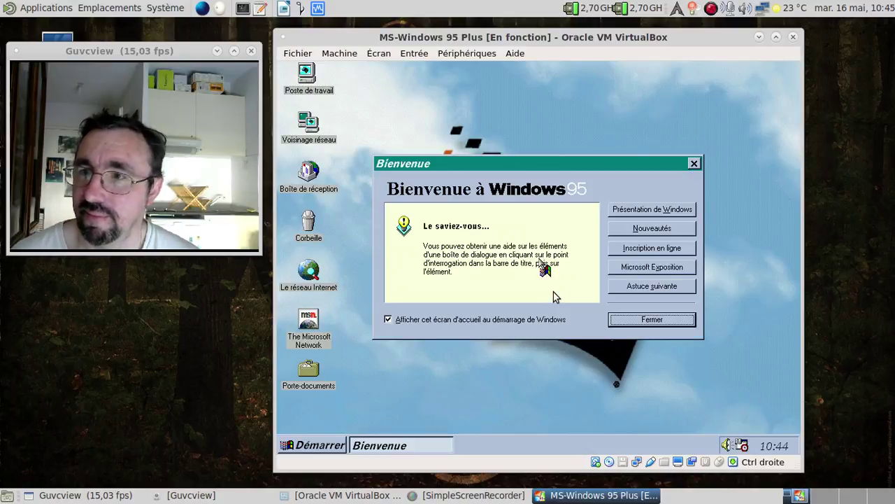
{"action": "left_click", "coordinate": [652, 320]}
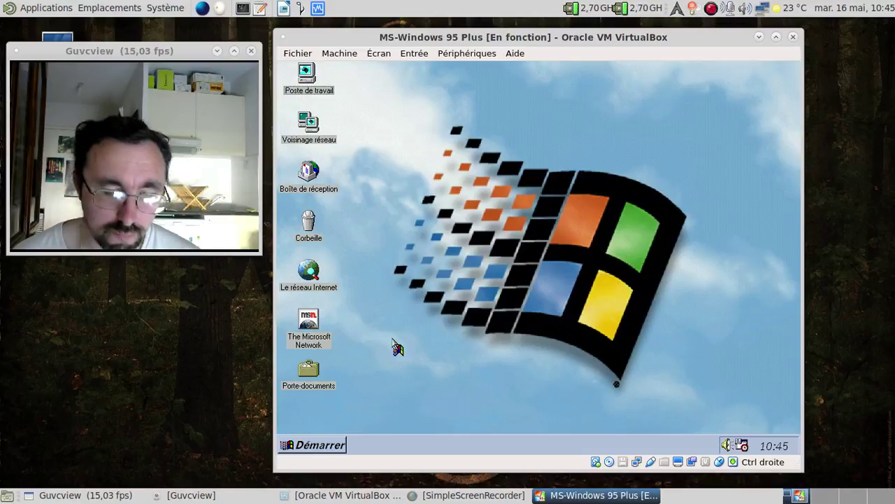
Open the Windows 95 file Explorer, enlarge its window and try to view the contents of drive C:
{"action": "key", "text": "super+e"}
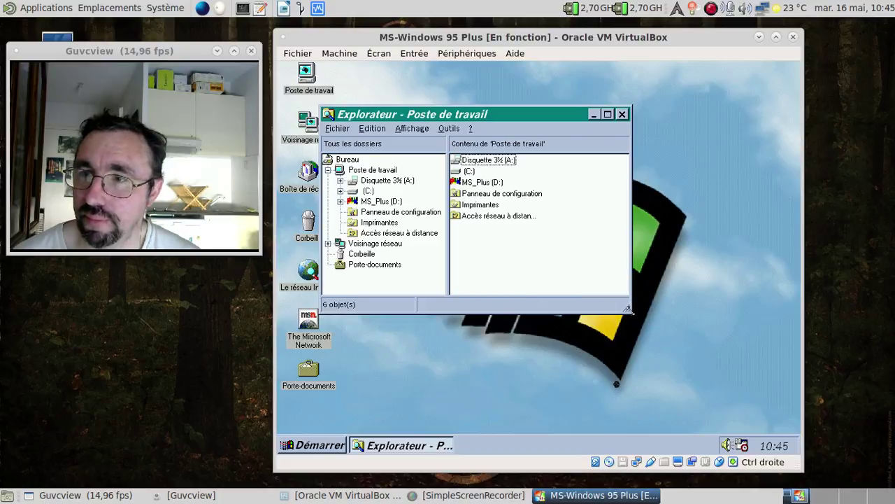
{"action": "left_click_drag", "start_coordinate": [636, 320], "coordinate": [767, 415]}
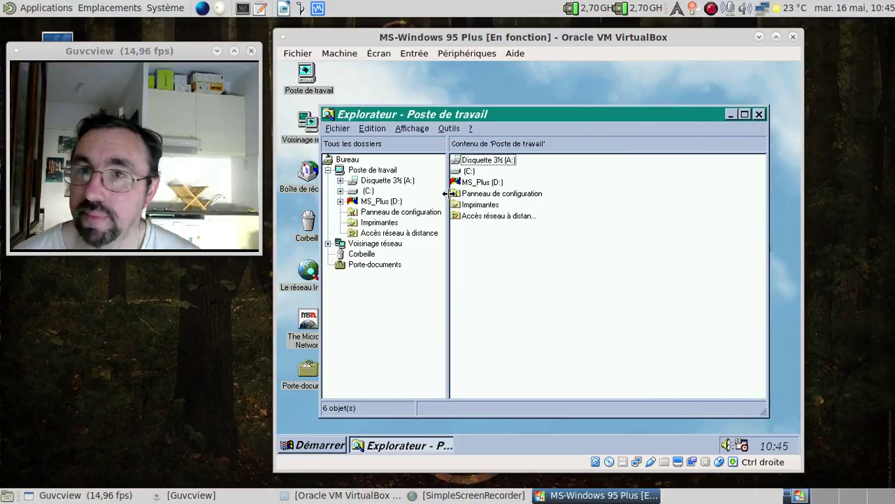
{"action": "left_click", "coordinate": [368, 191]}
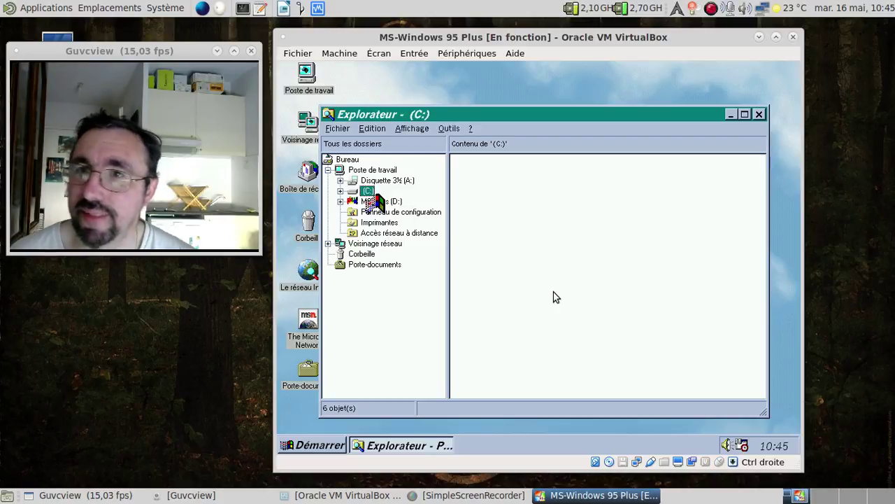
Reset the virtual machine again from the stalled Explorer, confirm the network logon and close the welcome screen
{"action": "left_click", "coordinate": [379, 55]}
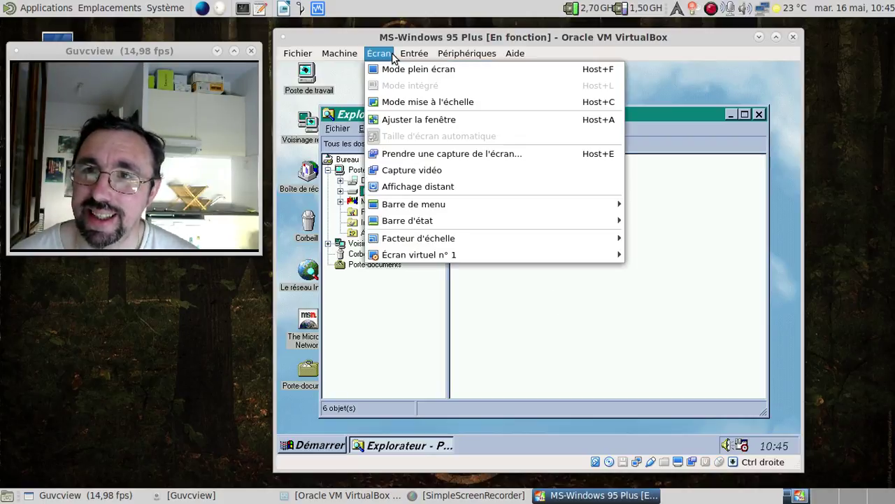
{"action": "mouse_move", "coordinate": [350, 56]}
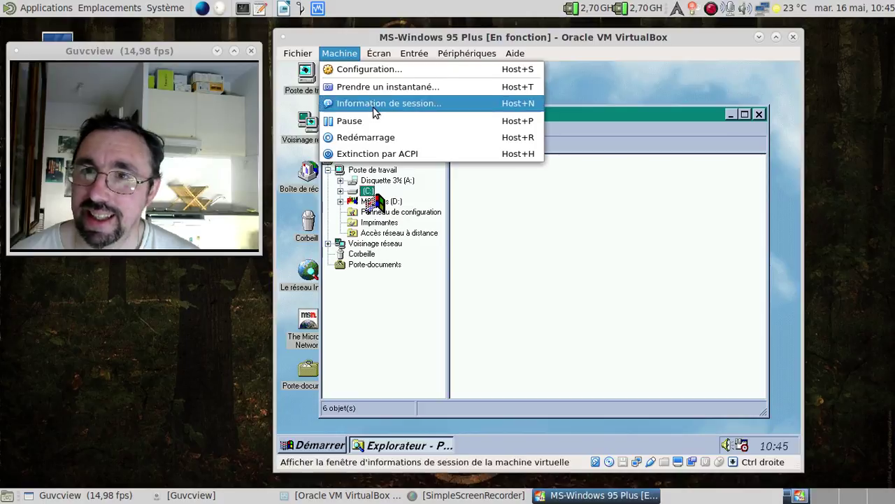
{"action": "left_click", "coordinate": [383, 137]}
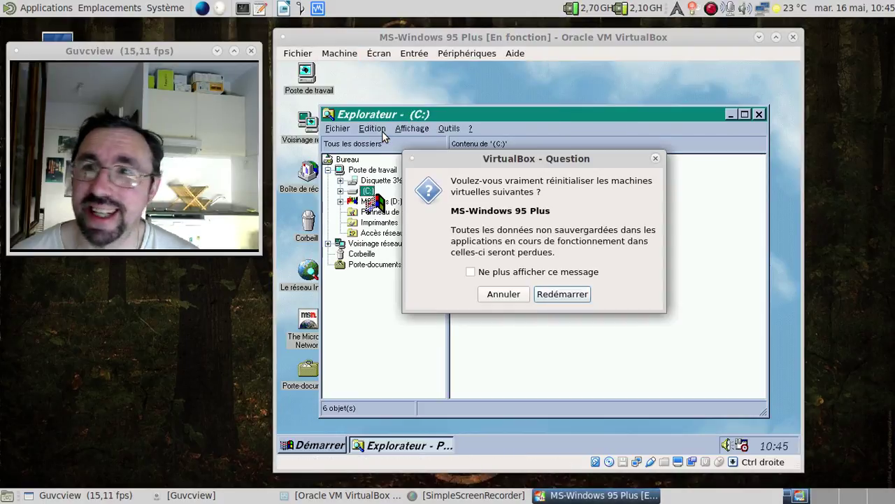
{"action": "left_click", "coordinate": [559, 297]}
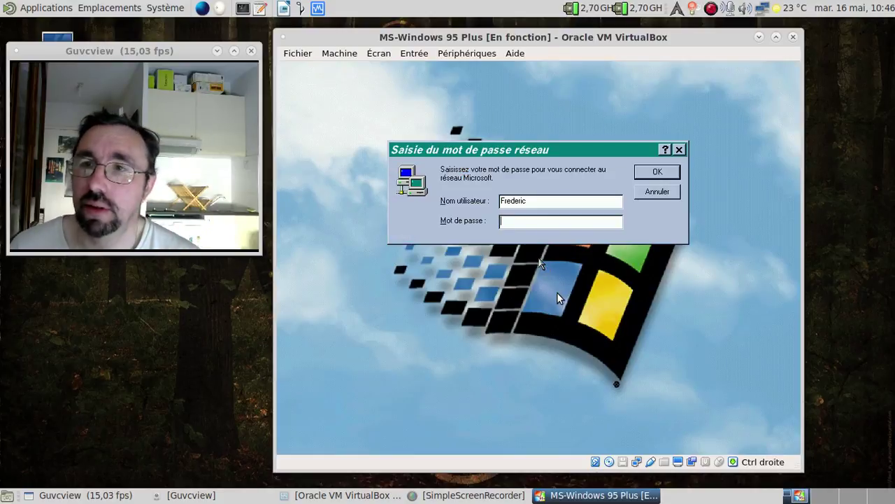
{"action": "key", "text": "Return"}
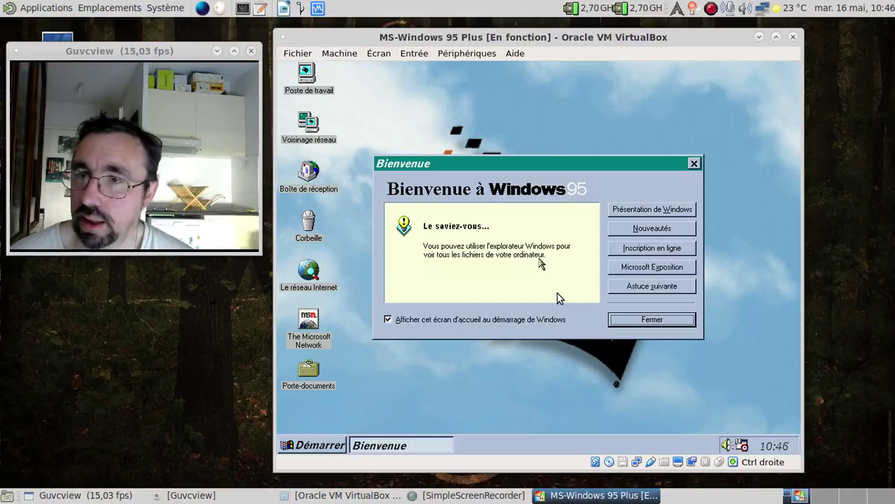
{"action": "left_click", "coordinate": [685, 320]}
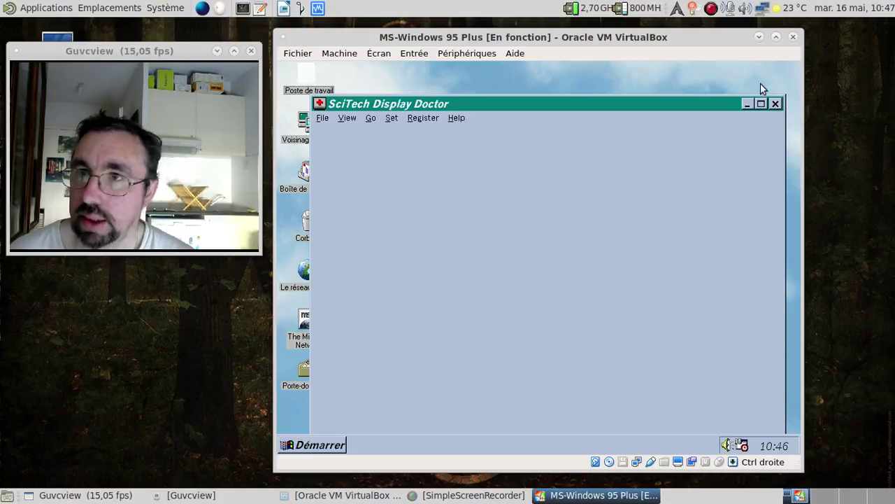
Reset the frozen MS-Windows 95 Plus virtual machine and confirm the restart
{"action": "left_click", "coordinate": [428, 53]}
{"action": "mouse_move", "coordinate": [378, 54]}
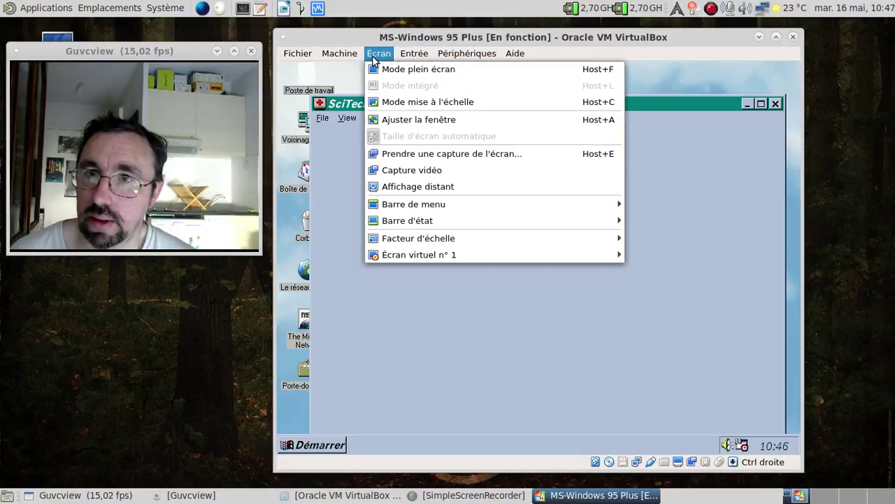
{"action": "mouse_move", "coordinate": [339, 53]}
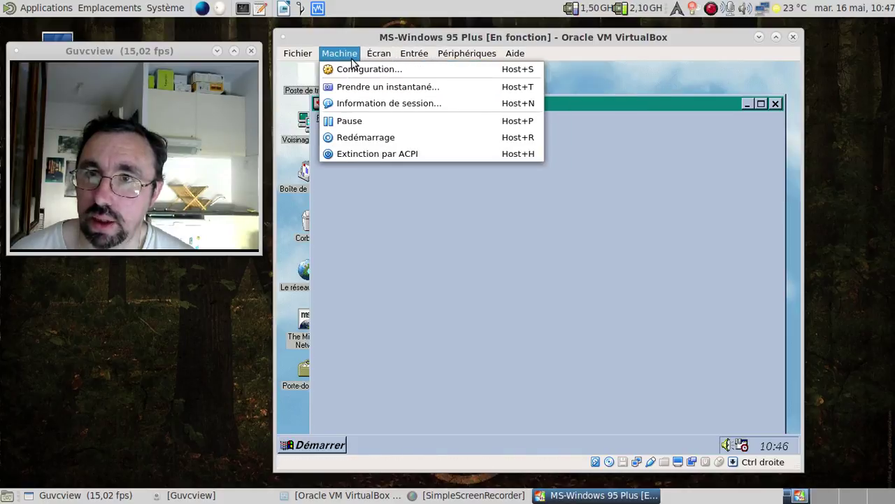
{"action": "left_click", "coordinate": [380, 136]}
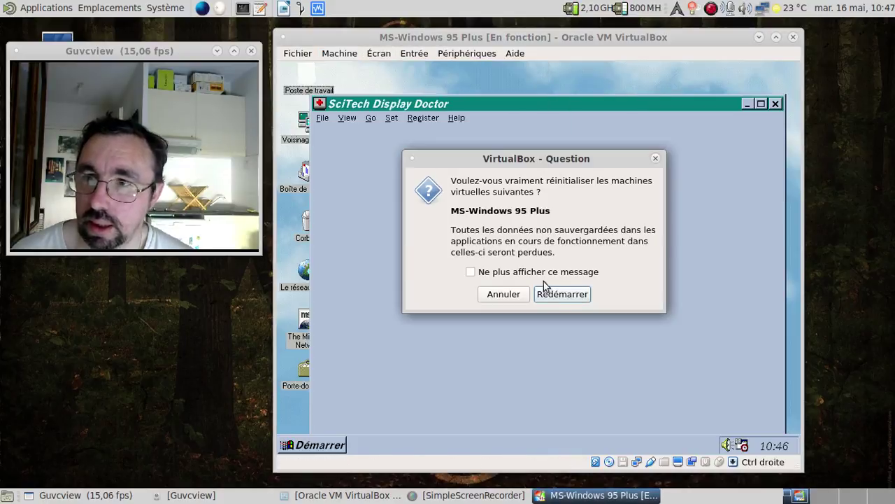
{"action": "left_click", "coordinate": [558, 298]}
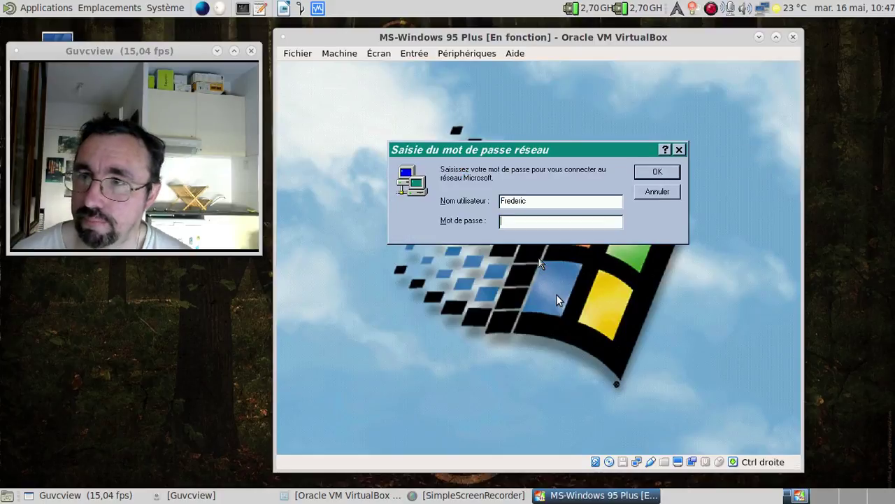
Confirm the network logon with a blank password and close the SciTech Display Doctor and Bienvenue windows
{"action": "key", "text": "Return"}
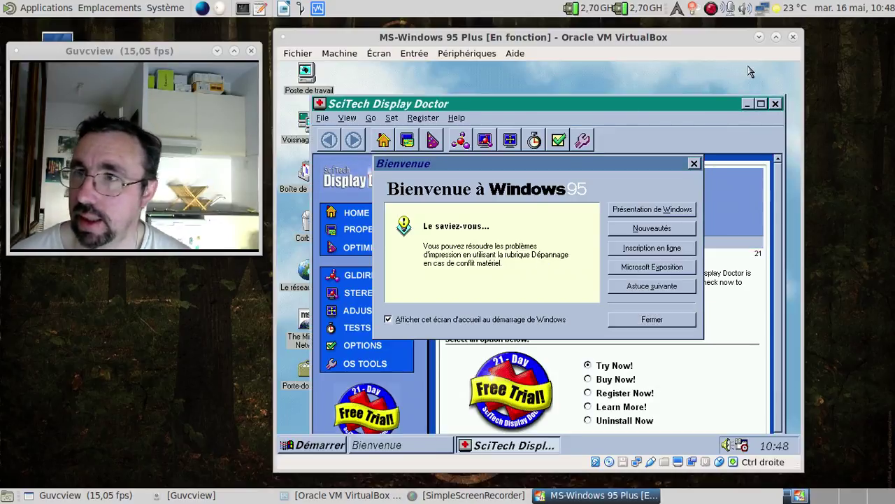
{"action": "left_click", "coordinate": [776, 105]}
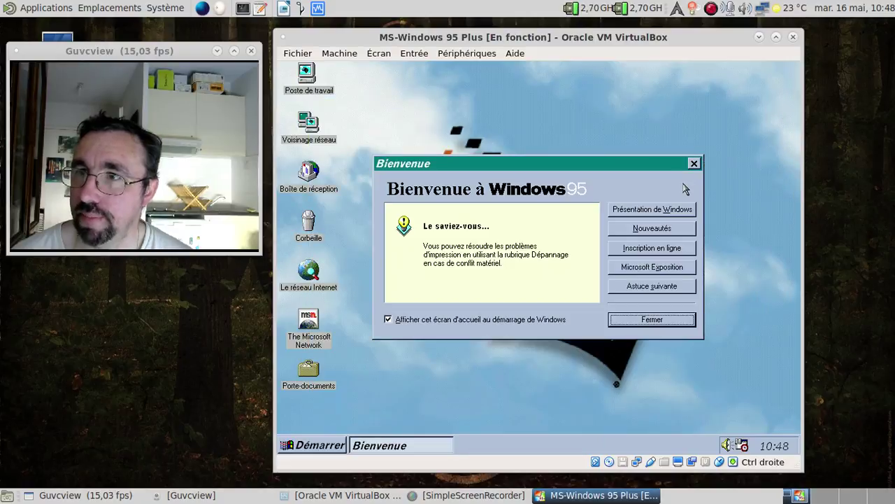
{"action": "left_click", "coordinate": [695, 164]}
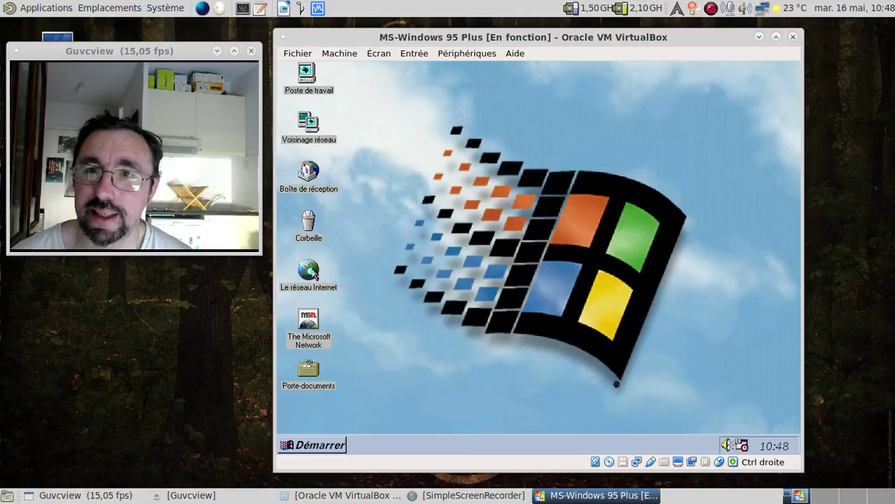
Open Internet Explorer from the Windows 95 desktop, dismiss the home page error and load google.fr
{"action": "double_click", "coordinate": [311, 272]}
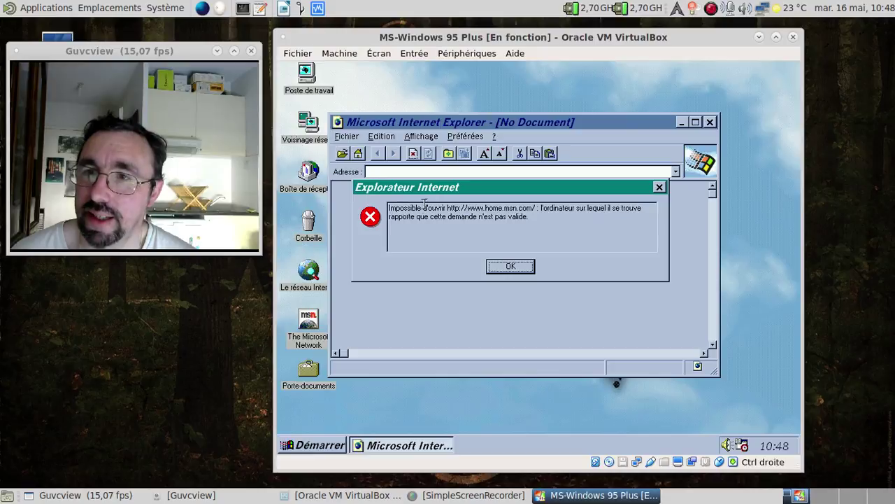
{"action": "left_click", "coordinate": [504, 267]}
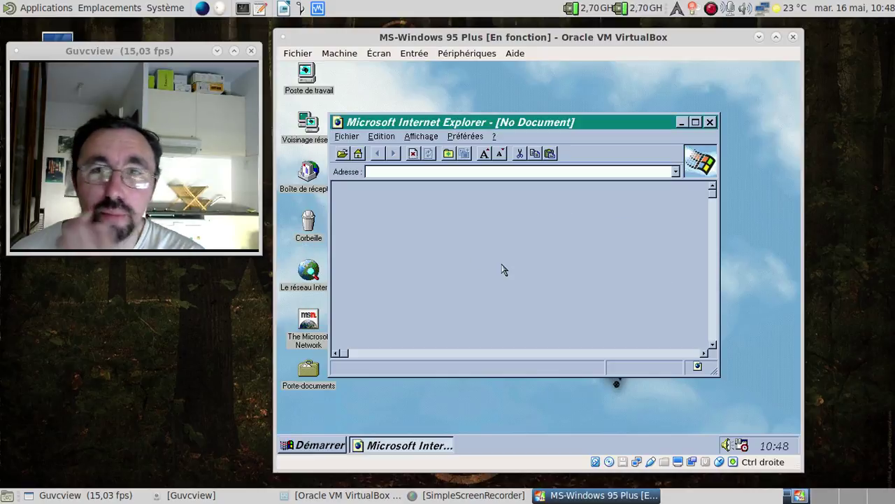
{"action": "left_click", "coordinate": [403, 171]}
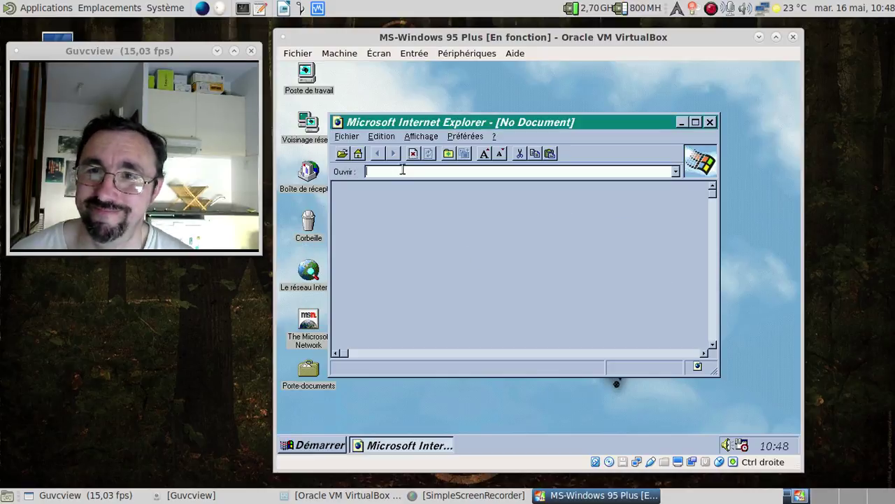
{"action": "type", "text": "google.fr"}
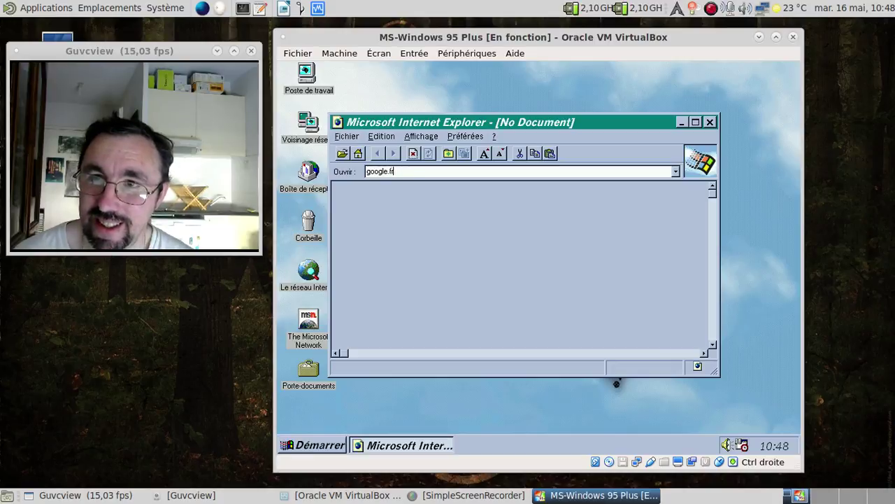
{"action": "key", "text": "Return"}
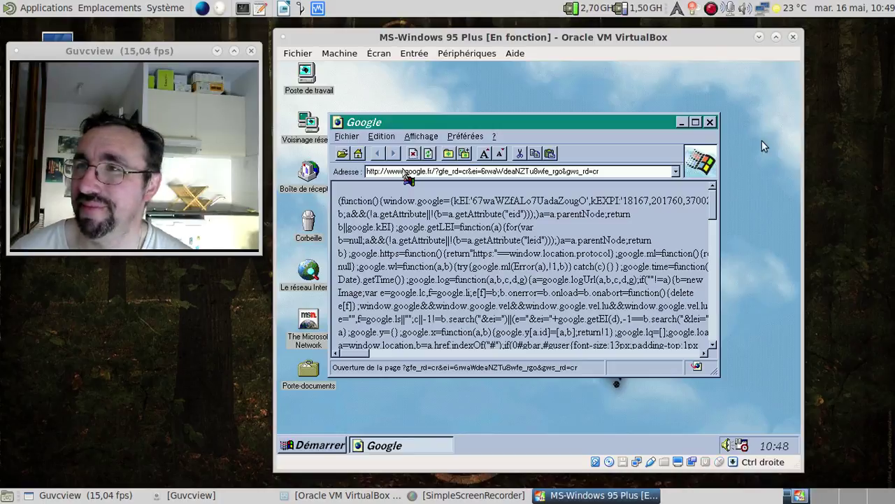
{"action": "right_click", "coordinate": [712, 10]}
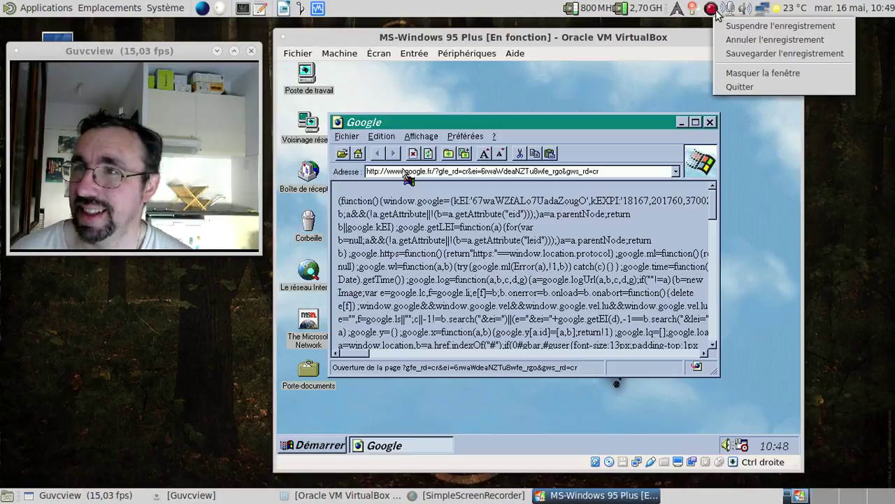
{"action": "left_click", "coordinate": [743, 55]}
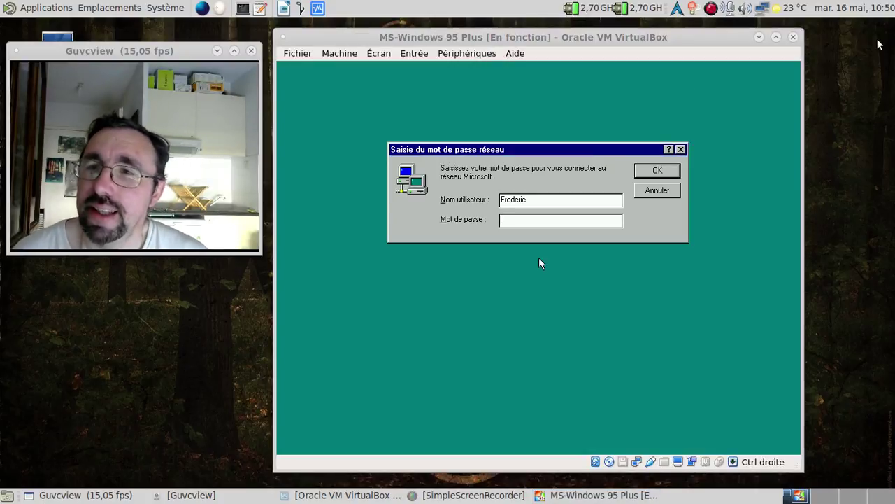
Confirm the network logon, turn off the welcome screen at Windows startup and close the Bienvenue window
{"action": "left_click", "coordinate": [705, 224]}
{"action": "key", "text": "Return"}
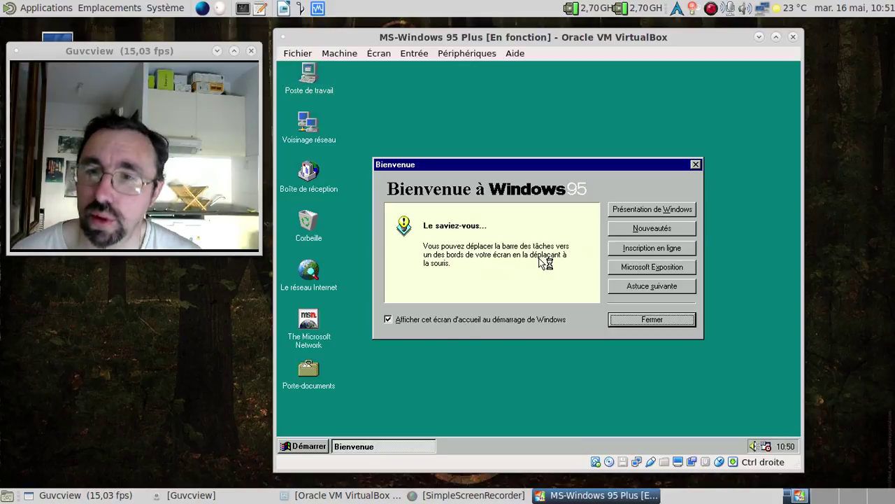
{"action": "left_click", "coordinate": [388, 319]}
{"action": "left_click", "coordinate": [647, 320]}
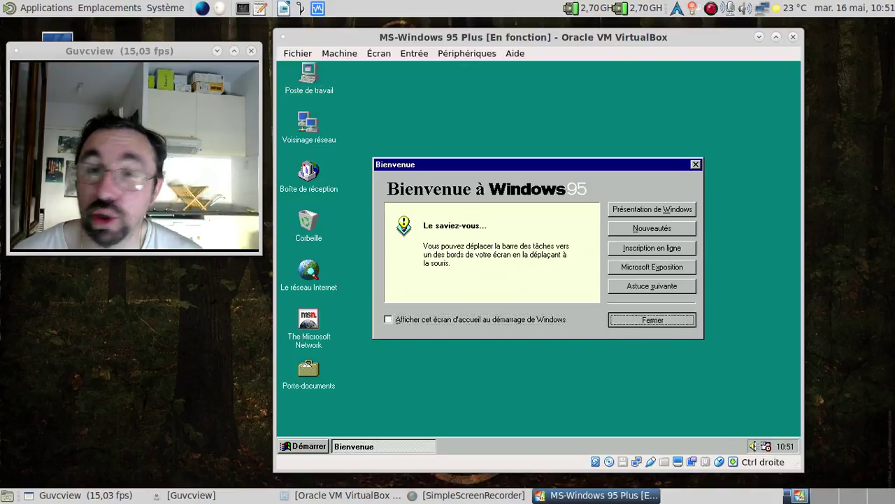
Launch Le réseau Internet, open the Google France page from the address field and dismiss the browser's error messages
{"action": "double_click", "coordinate": [313, 275]}
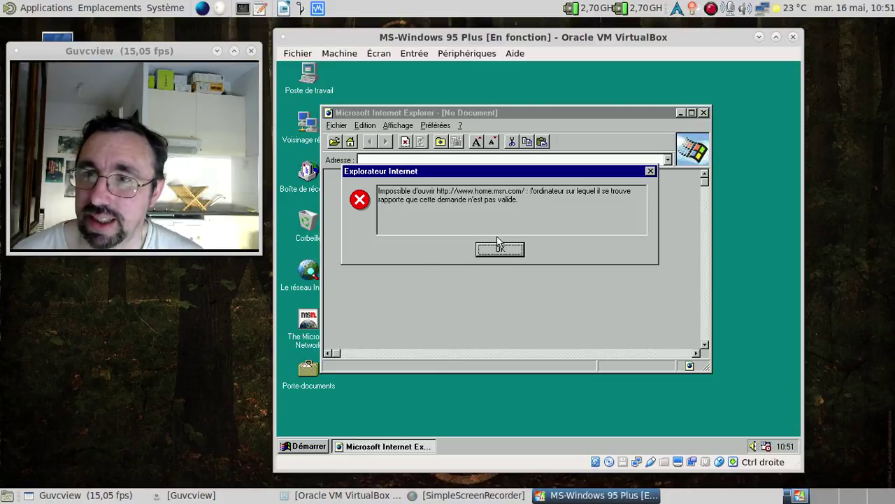
{"action": "left_click", "coordinate": [496, 249]}
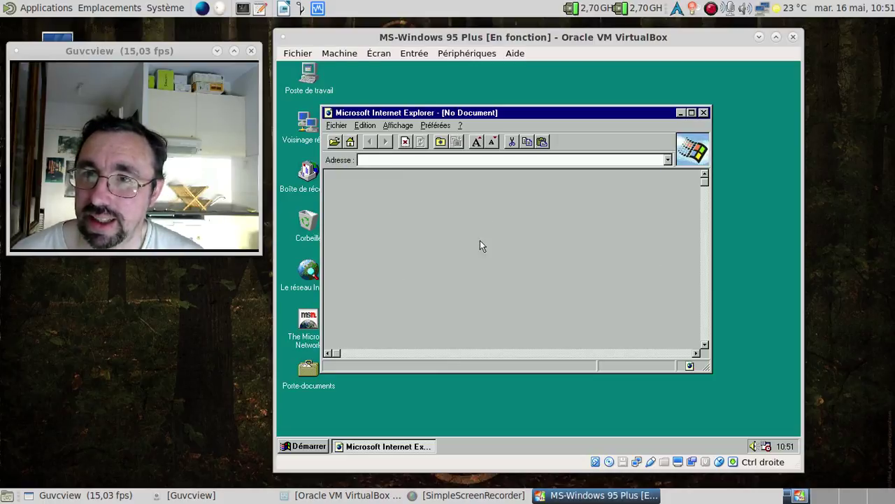
{"action": "left_click", "coordinate": [382, 158]}
{"action": "type", "text": "google"}
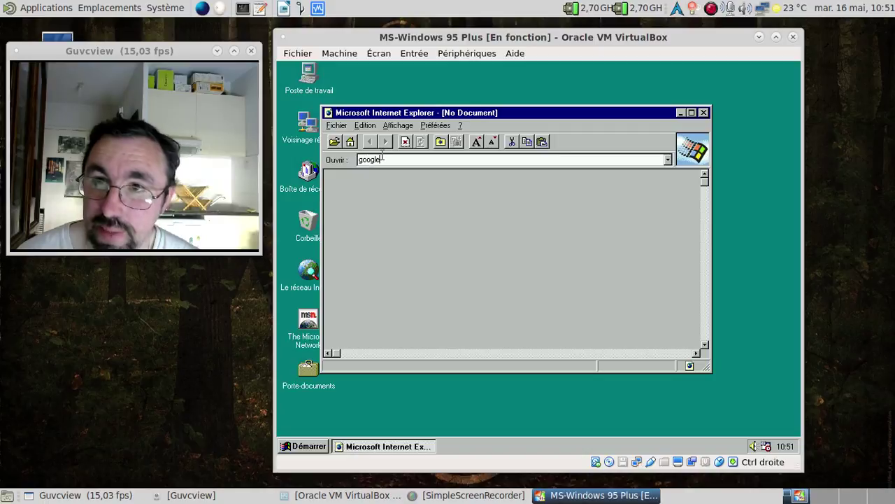
{"action": "key", "text": "Return"}
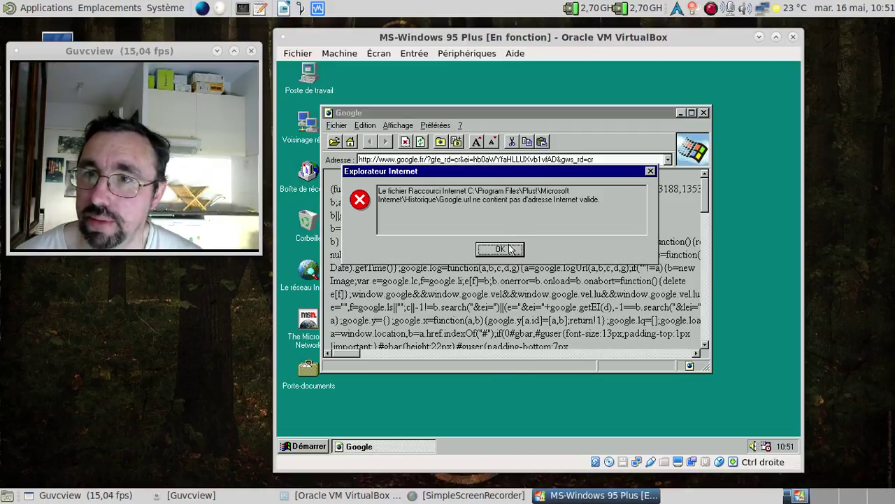
{"action": "left_click", "coordinate": [507, 248]}
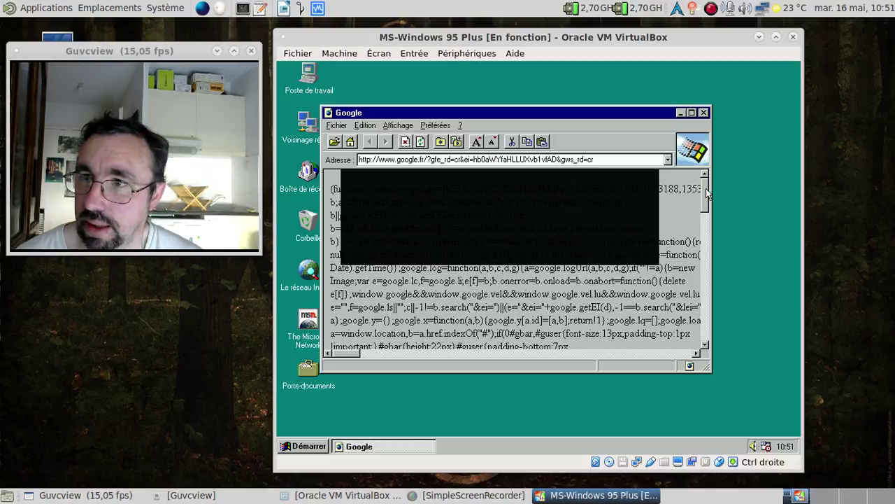
Close the SciTech Display Doctor window that covers the Google page
{"action": "mouse_move", "coordinate": [706, 188]}
{"action": "left_mouse_down"}
{"action": "mouse_move", "coordinate": [706, 231]}
{"action": "mouse_move", "coordinate": [707, 218]}
{"action": "left_mouse_up"}
{"action": "left_click", "coordinate": [768, 120]}
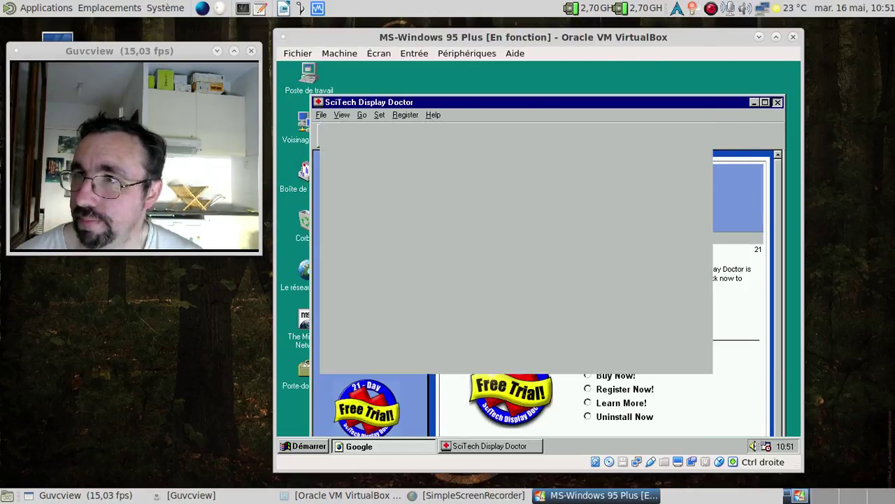
{"action": "left_click", "coordinate": [778, 102]}
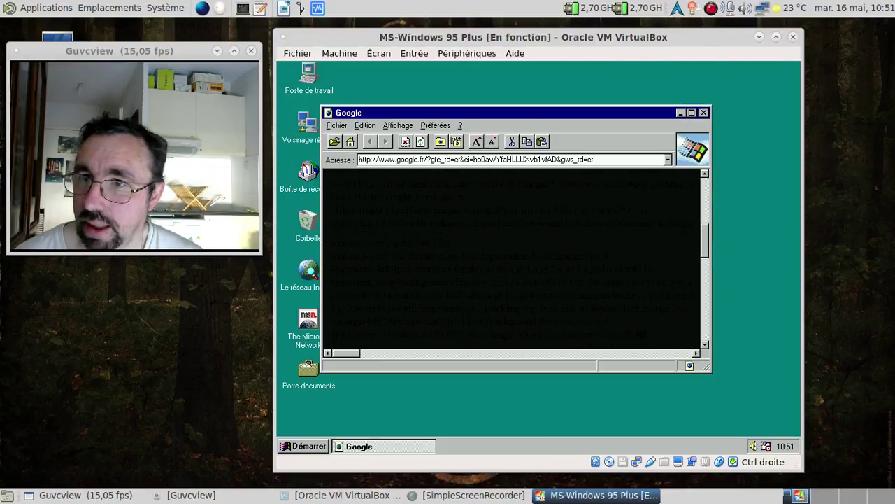
Search Google for "internet explorer" and look through the results page
{"action": "left_click_drag", "start_coordinate": [706, 240], "coordinate": [705, 292]}
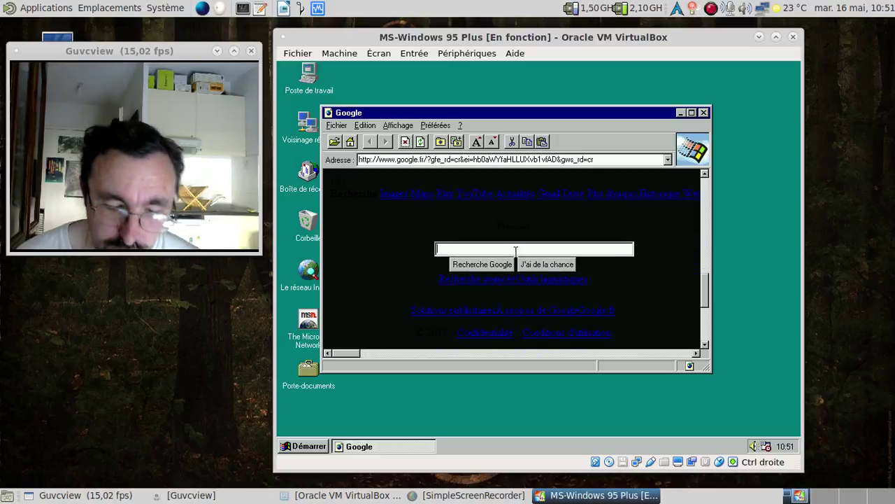
{"action": "type", "text": "internet e"}
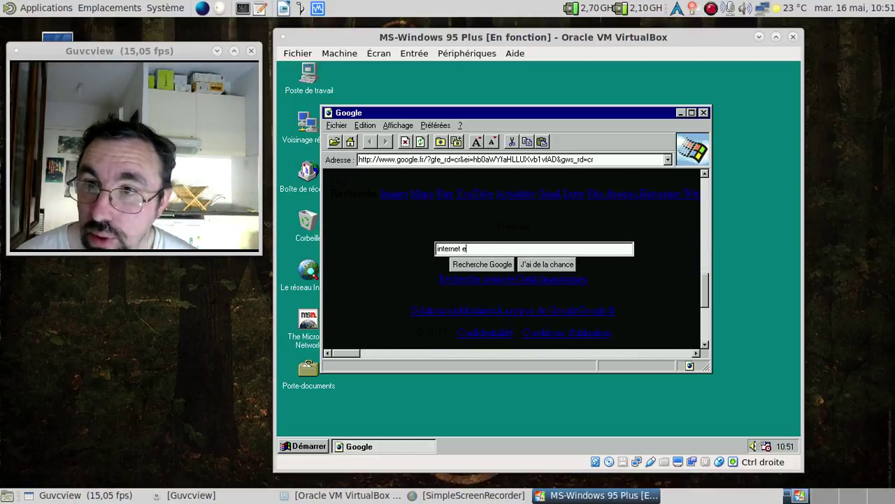
{"action": "type", "text": "xplorer"}
{"action": "key", "text": "Return"}
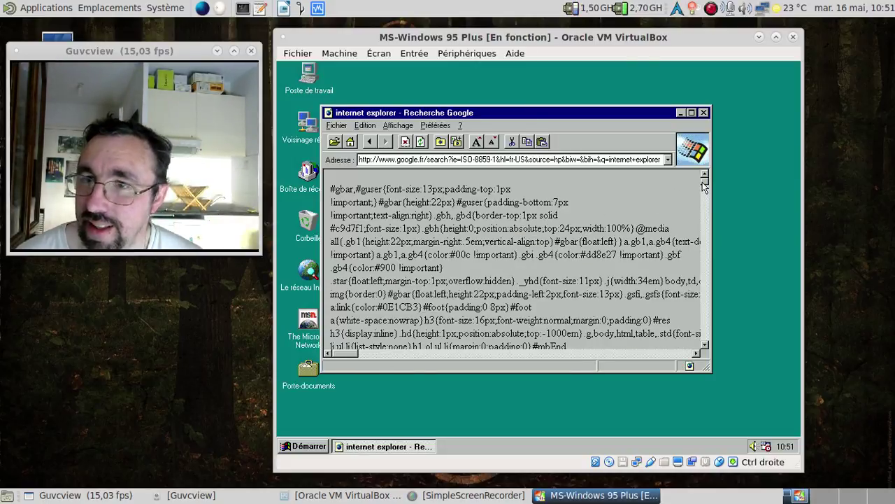
{"action": "left_click_drag", "start_coordinate": [702, 182], "coordinate": [698, 272]}
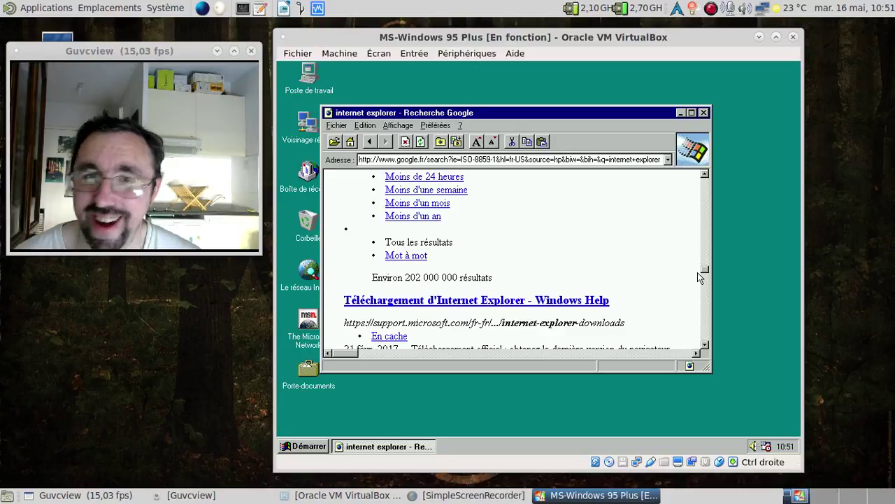
View the version information of Internet Explorer and close the browser
{"action": "left_click", "coordinate": [460, 126]}
{"action": "left_click", "coordinate": [483, 152]}
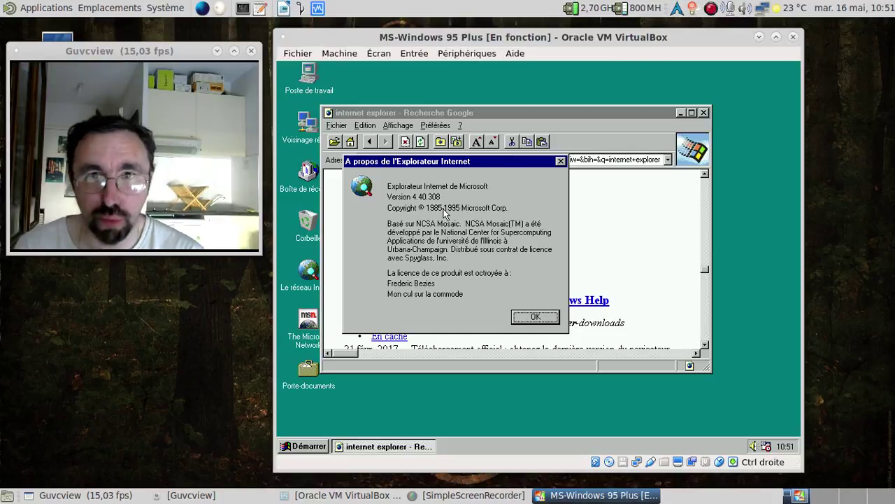
{"action": "left_click", "coordinate": [561, 161]}
{"action": "left_click", "coordinate": [704, 112]}
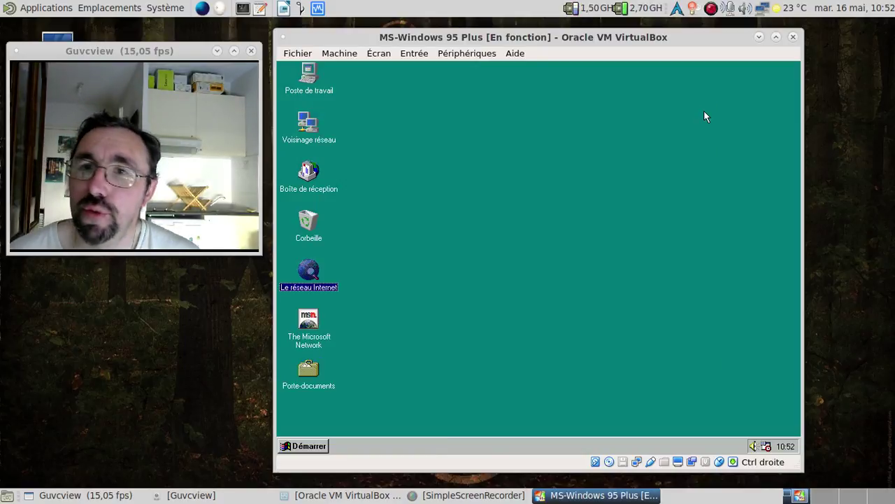
Start the Flipper de l'hyper-espace game from the Accessoires games and launch the first ball
{"action": "left_click", "coordinate": [422, 359]}
{"action": "left_click", "coordinate": [317, 446]}
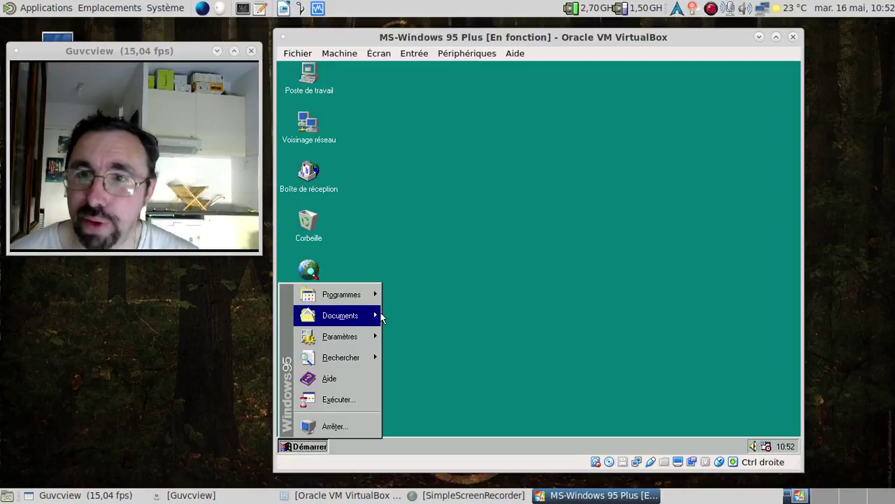
{"action": "mouse_move", "coordinate": [374, 293]}
{"action": "mouse_move", "coordinate": [421, 295]}
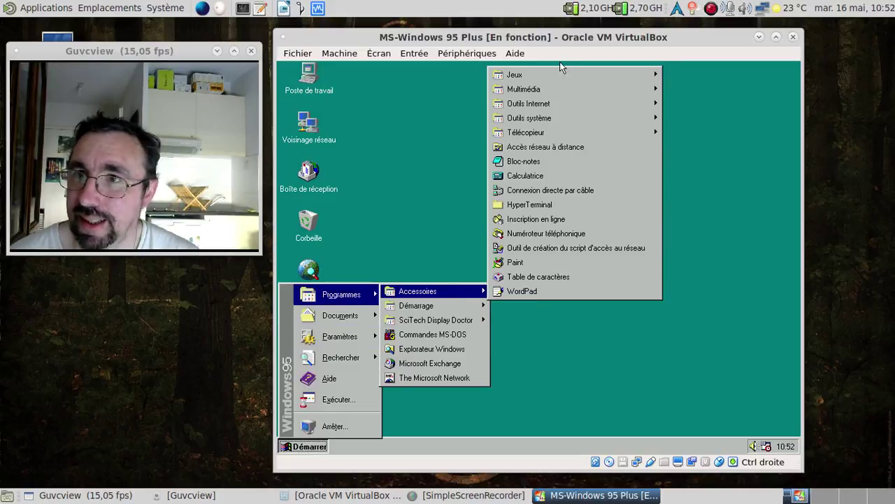
{"action": "mouse_move", "coordinate": [554, 75]}
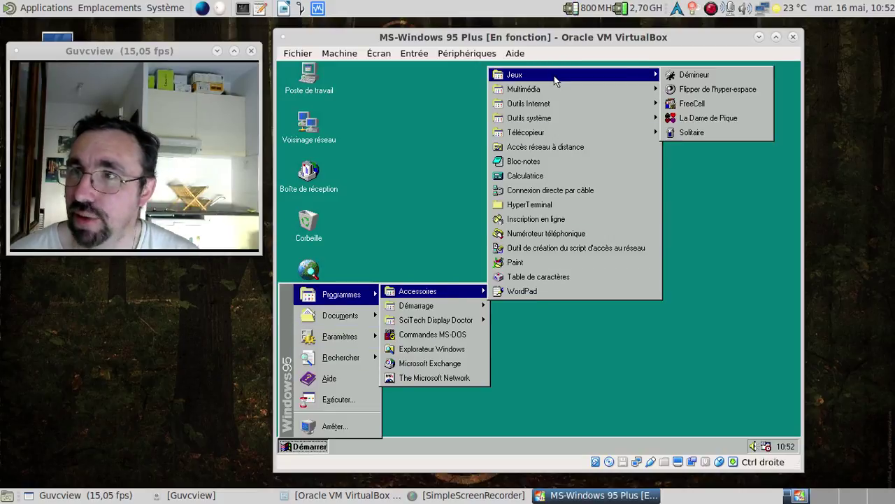
{"action": "left_click", "coordinate": [701, 88]}
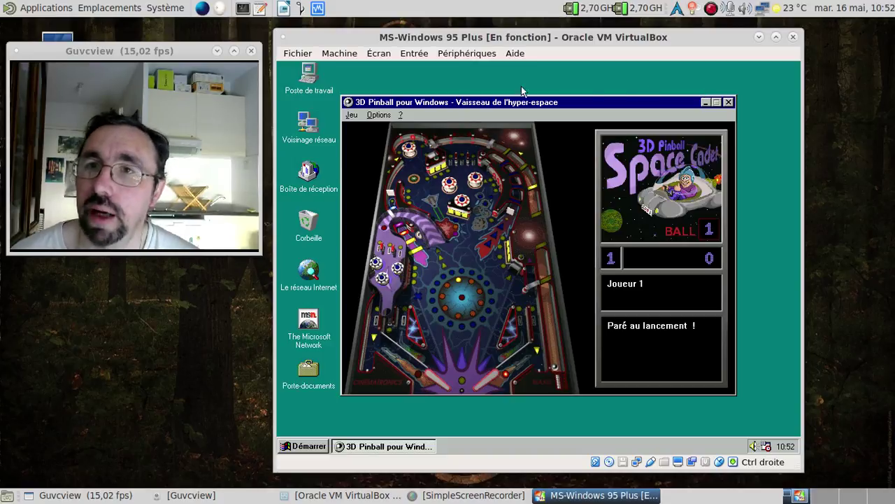
{"action": "left_click", "coordinate": [351, 115]}
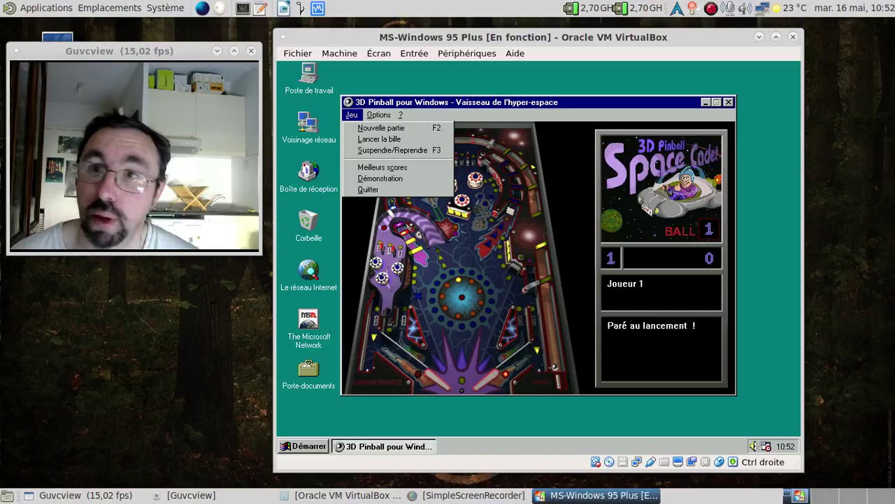
{"action": "left_click", "coordinate": [352, 143]}
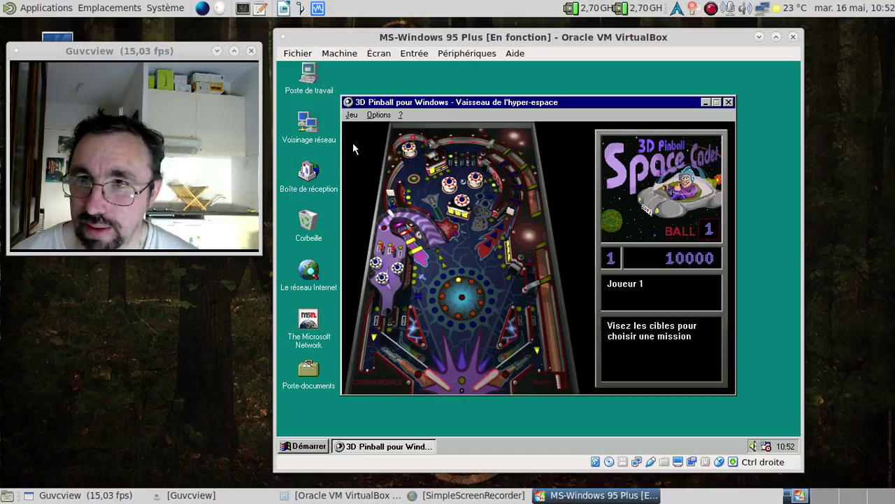
Play the first pinball ball with both flippers, taking on the Exercices de tir mission and aiming for the attack bumpers
{"action": "key", "text": "slash"}
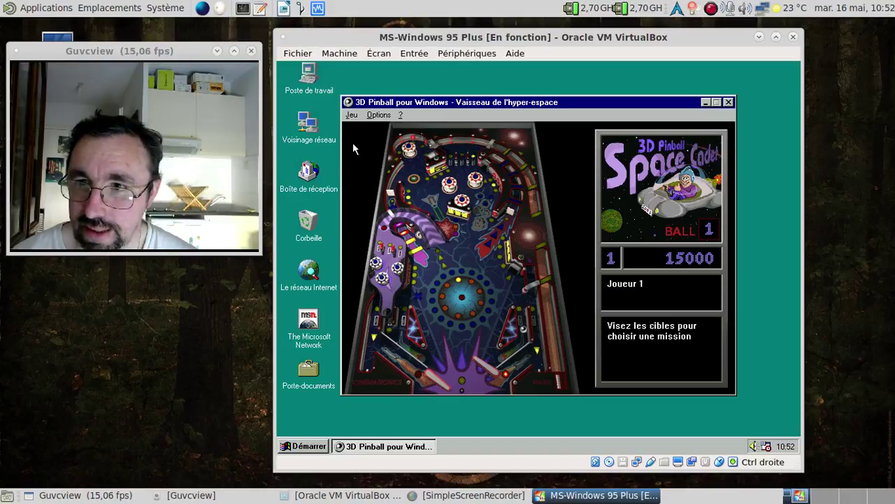
{"action": "key", "text": "slash"}
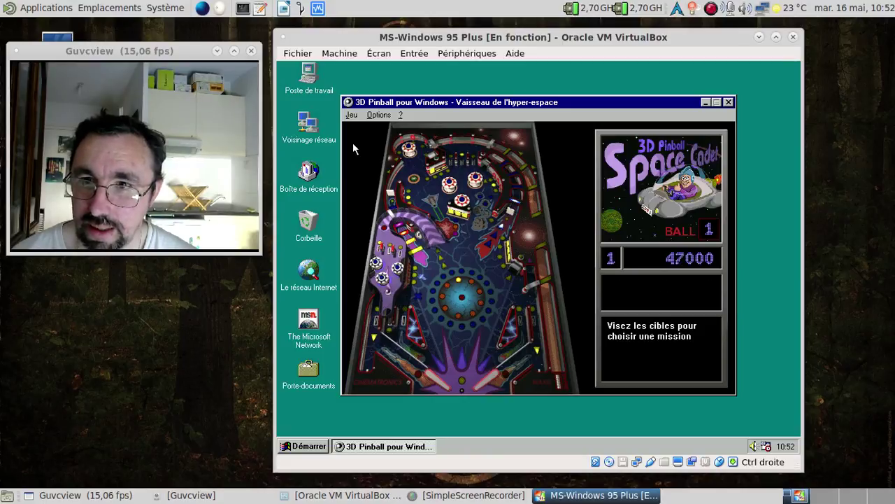
{"action": "key", "text": "z"}
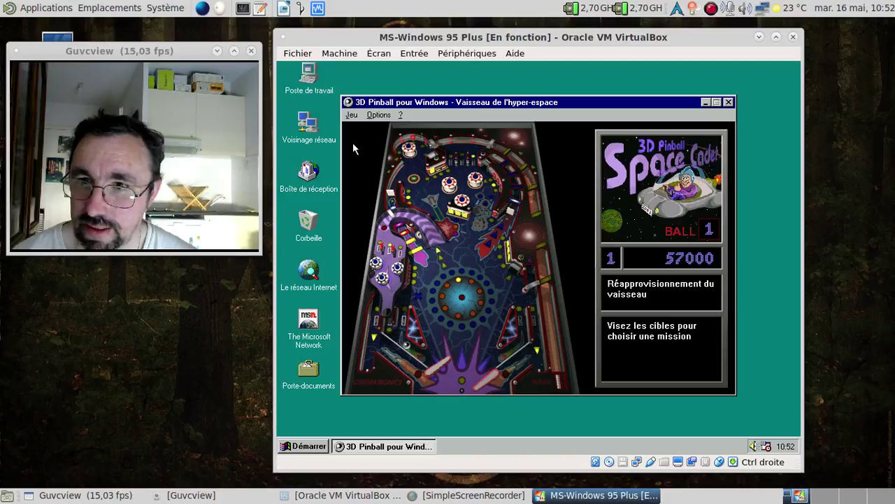
{"action": "key", "text": "z"}
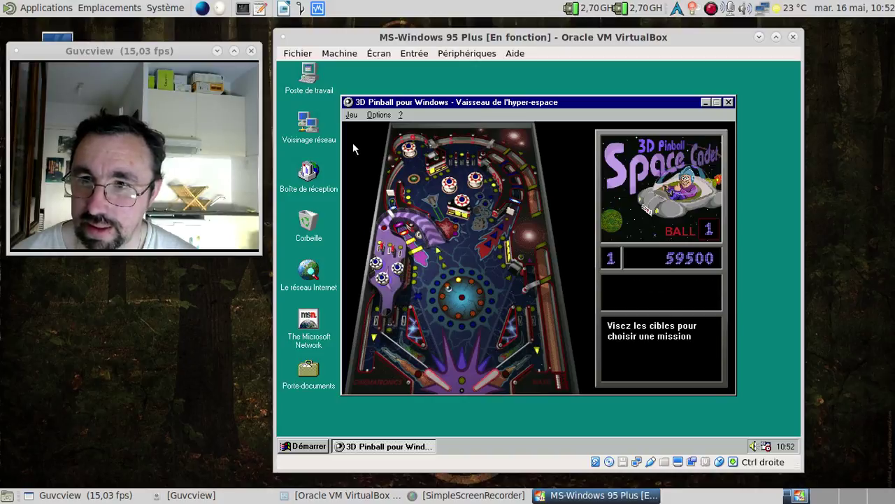
{"action": "key", "text": "slash"}
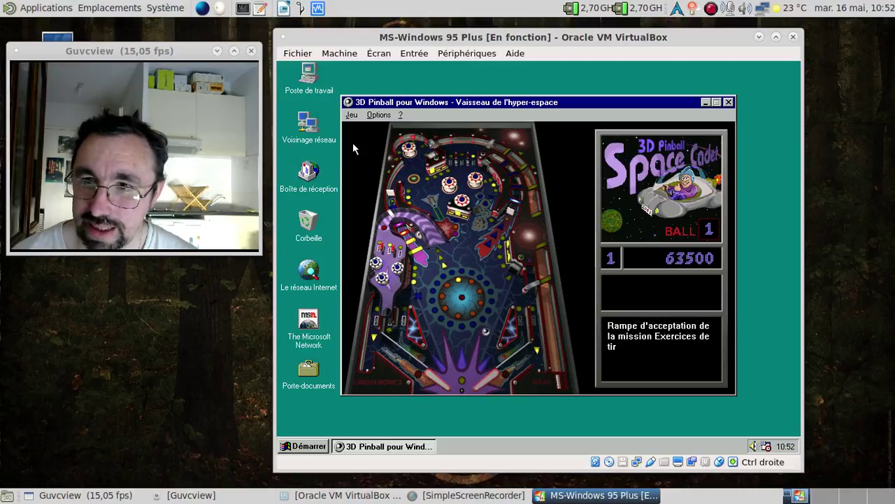
{"action": "key", "text": "slash"}
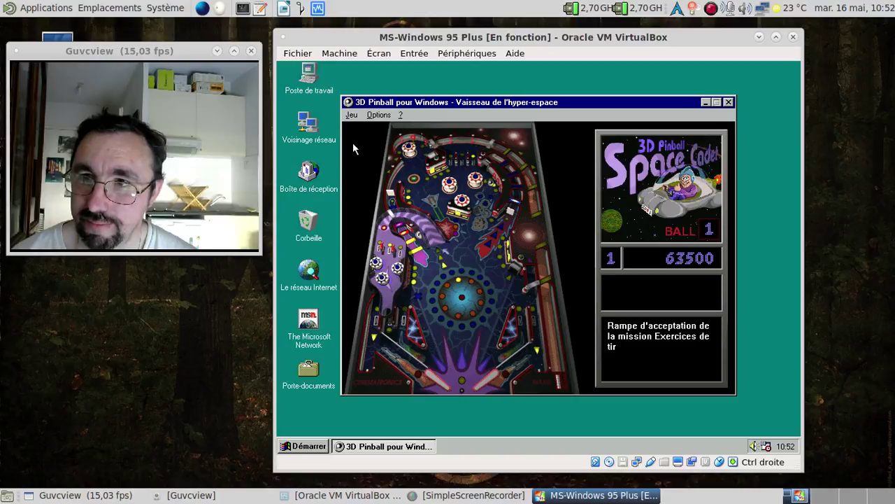
{"action": "key", "text": "slash"}
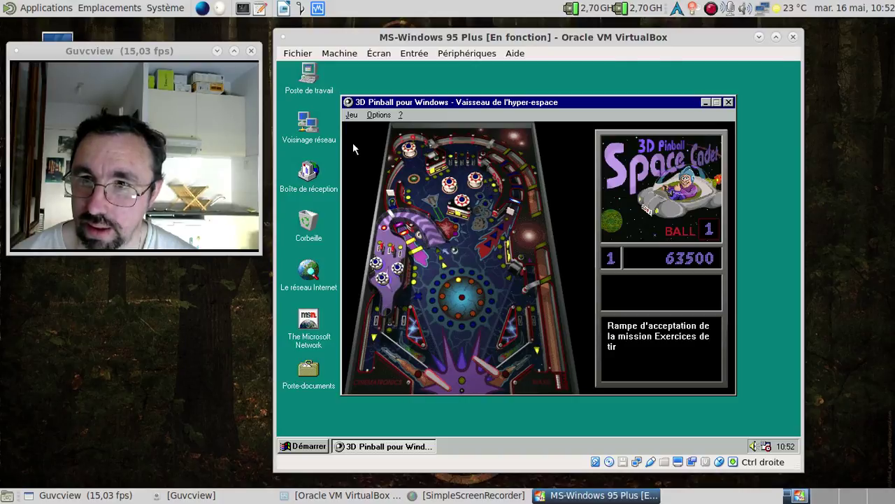
{"action": "key", "text": "z"}
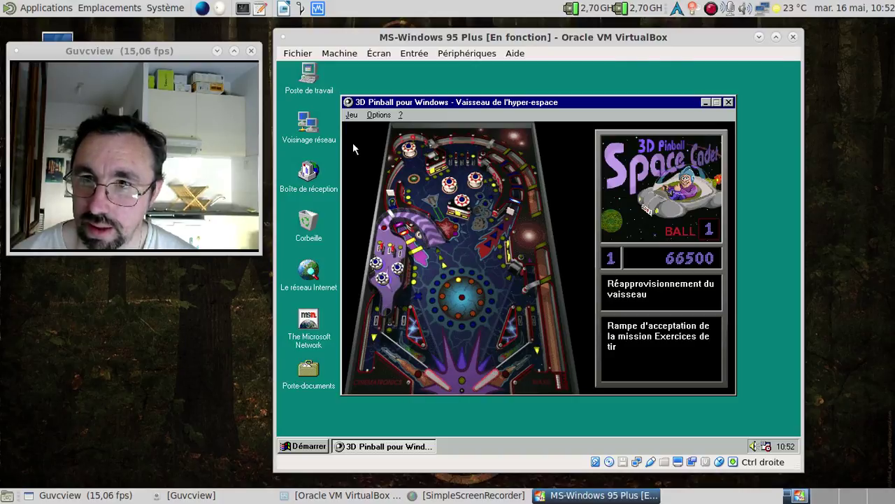
{"action": "key", "text": "slash"}
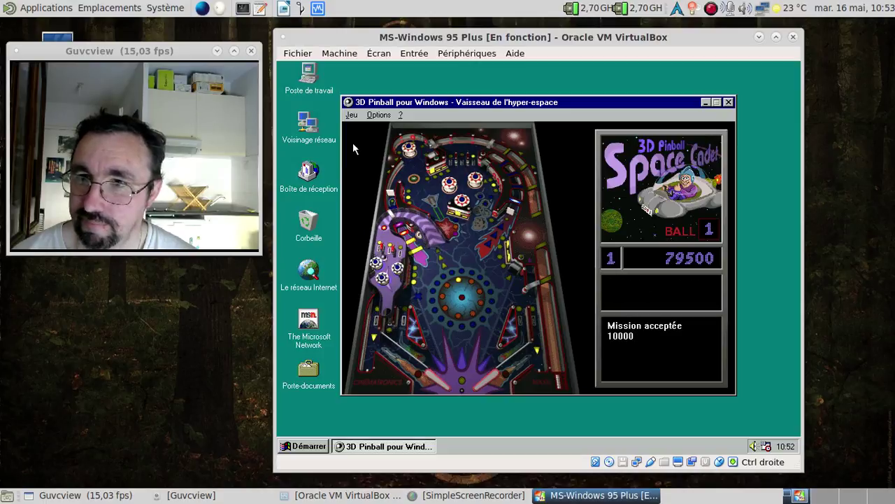
{"action": "key", "text": "z"}
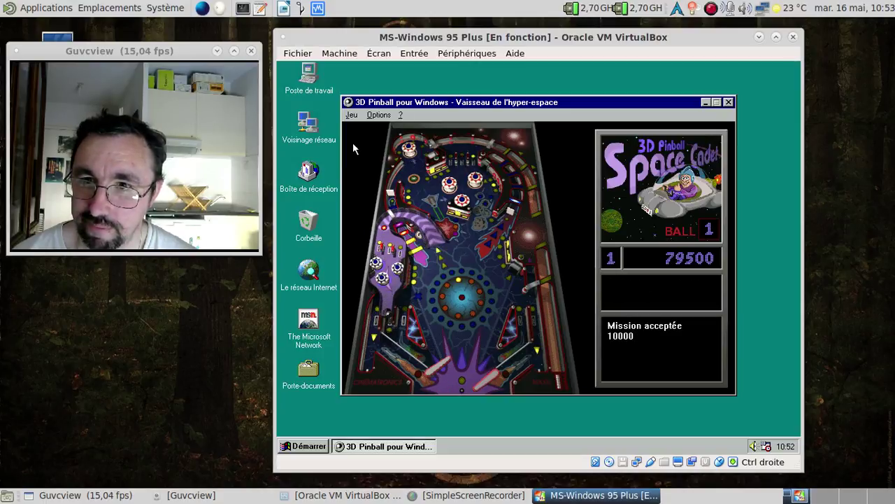
{"action": "key", "text": "z"}
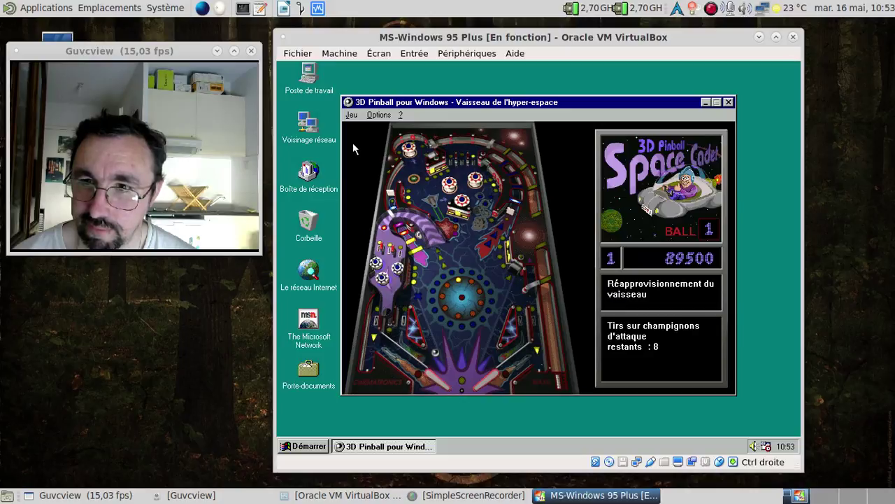
{"action": "key", "text": "slash"}
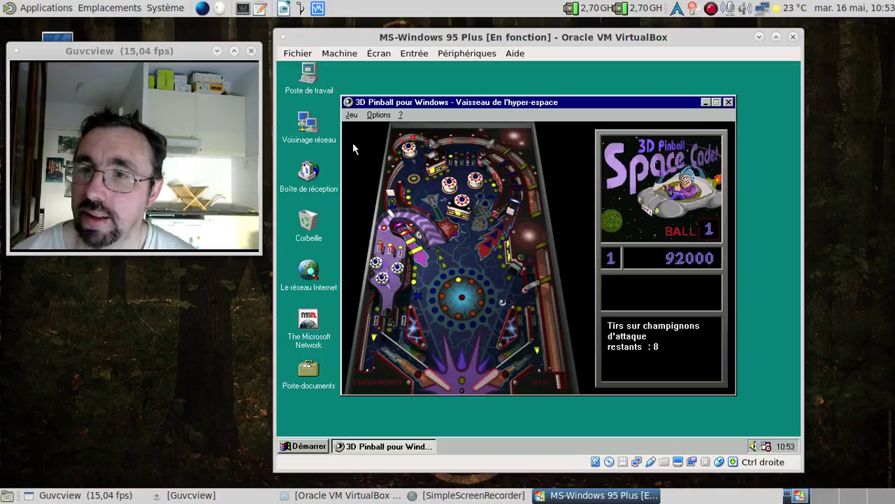
{"action": "key", "text": "slash"}
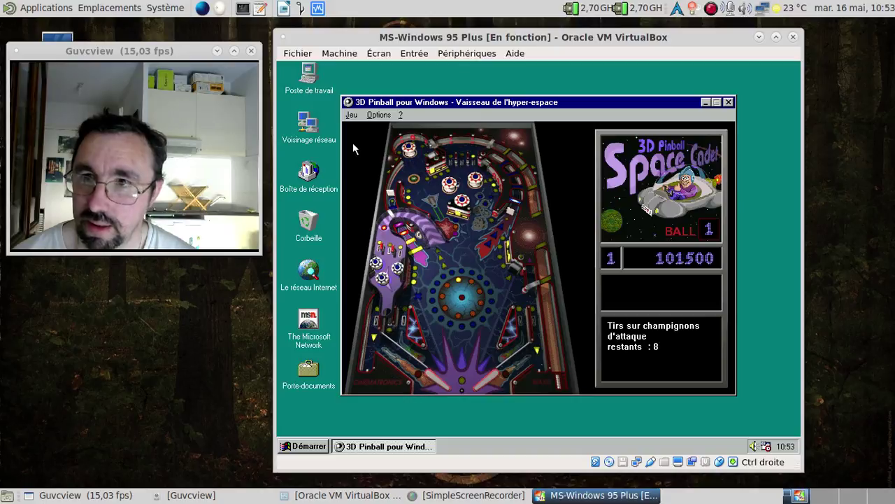
{"action": "key", "text": "slash"}
{"action": "key", "text": "z"}
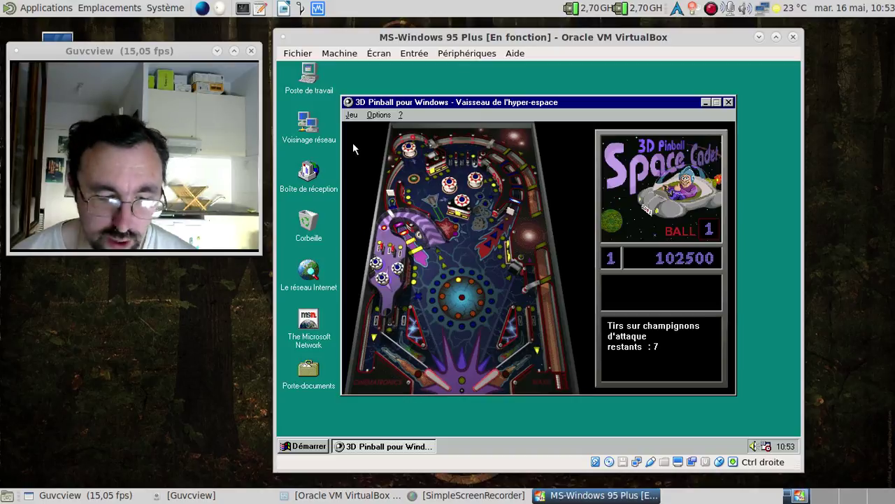
{"action": "key", "text": "space"}
{"action": "key", "text": "space"}
{"action": "key", "text": "space"}
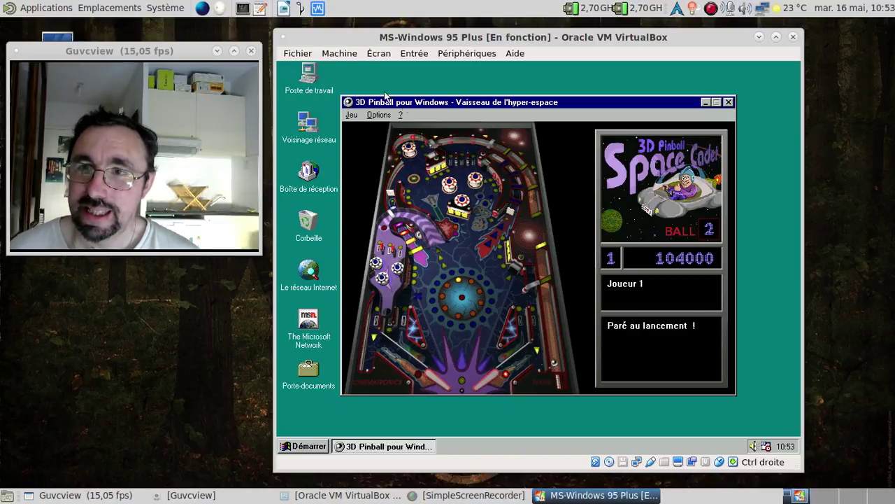
View the information about 3D Pinball and its maker, then close the game
{"action": "left_click", "coordinate": [400, 115]}
{"action": "left_click", "coordinate": [412, 145]}
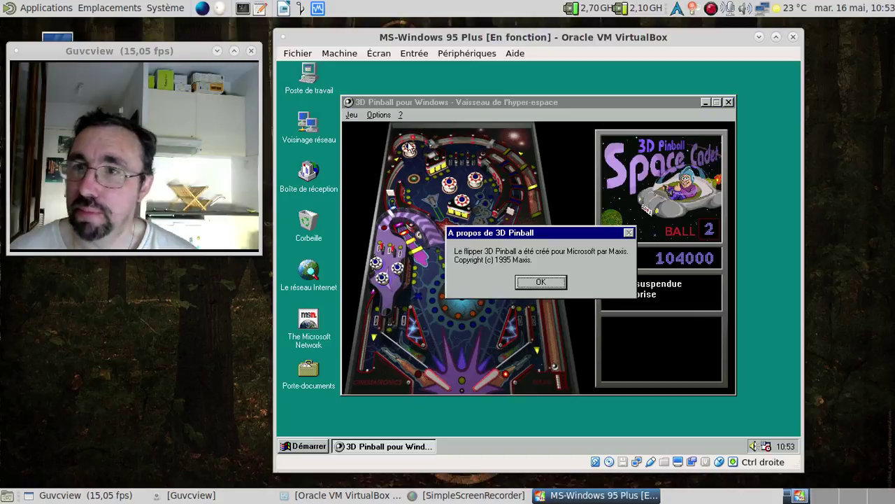
{"action": "left_click", "coordinate": [545, 284]}
{"action": "left_click", "coordinate": [729, 103]}
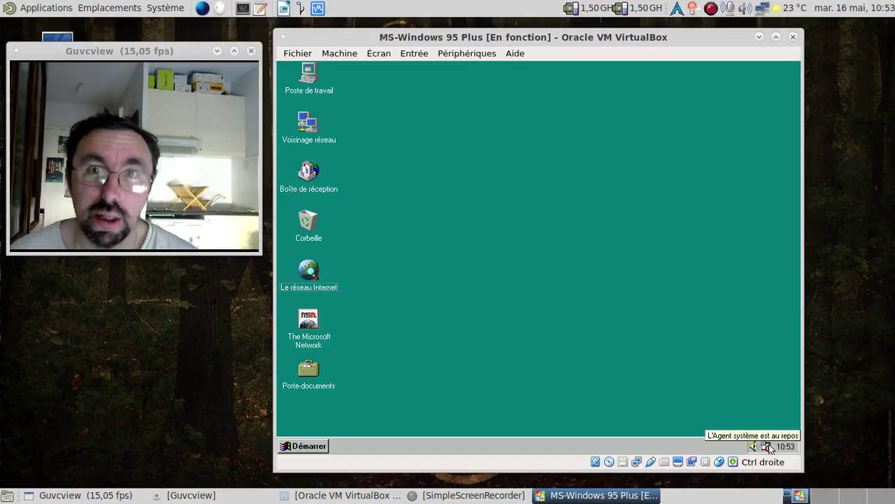
Look through the Accessoires programs and start DriveSpace from the Outils système group
{"action": "left_click", "coordinate": [301, 447]}
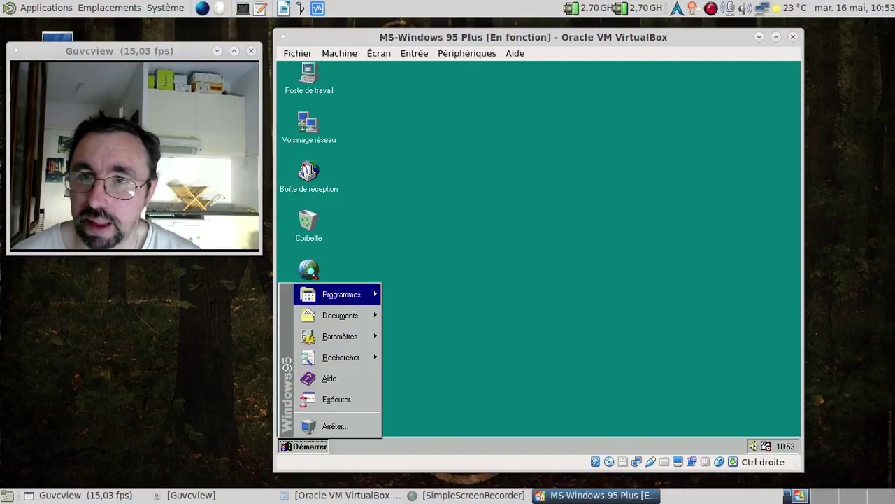
{"action": "mouse_move", "coordinate": [354, 303]}
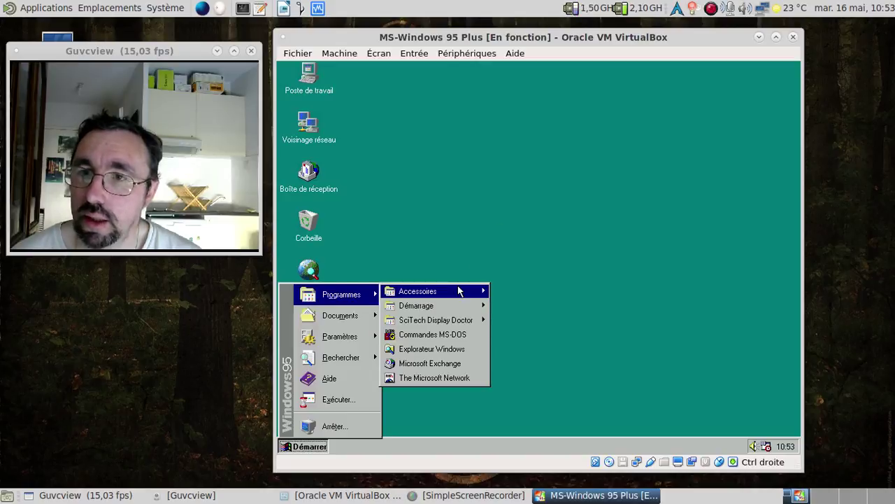
{"action": "mouse_move", "coordinate": [460, 291]}
{"action": "mouse_move", "coordinate": [562, 75]}
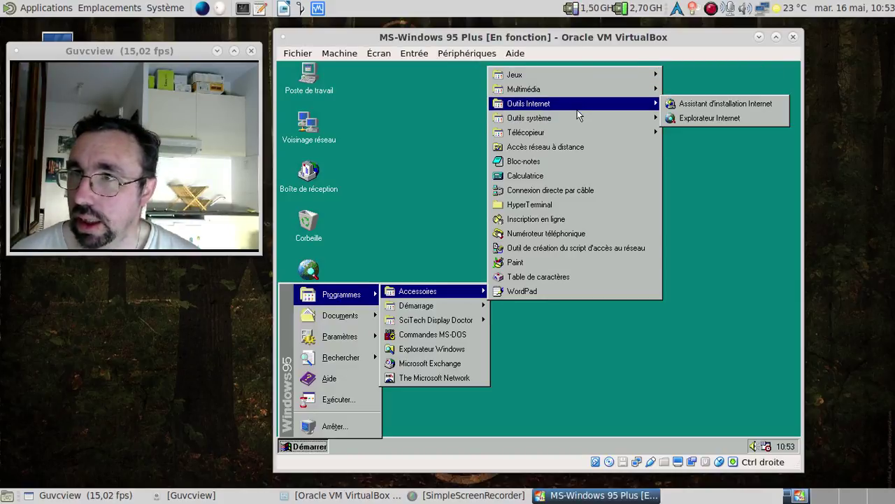
{"action": "mouse_move", "coordinate": [578, 119]}
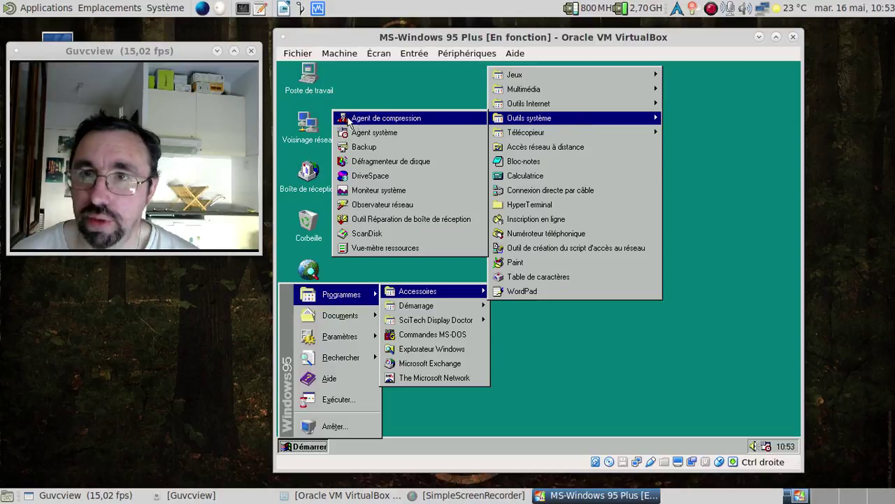
{"action": "left_click", "coordinate": [363, 175]}
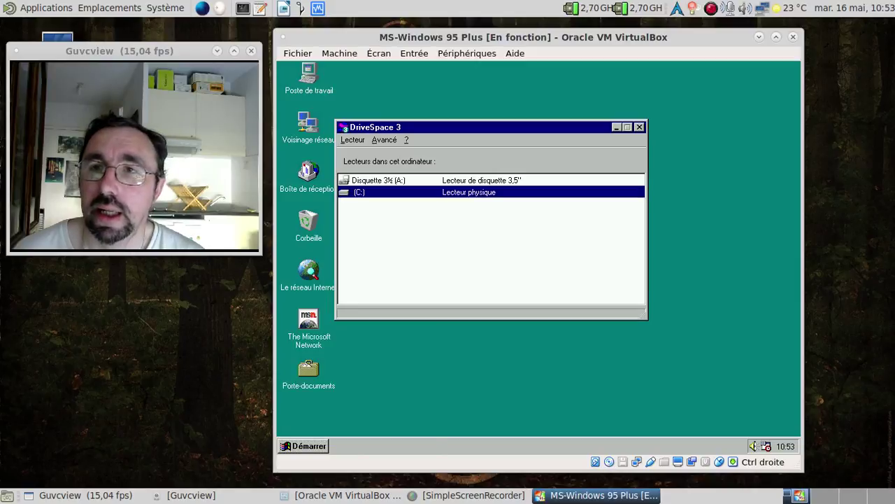
View the version information of DriveSpace 3 and close the program
{"action": "left_click", "coordinate": [408, 140]}
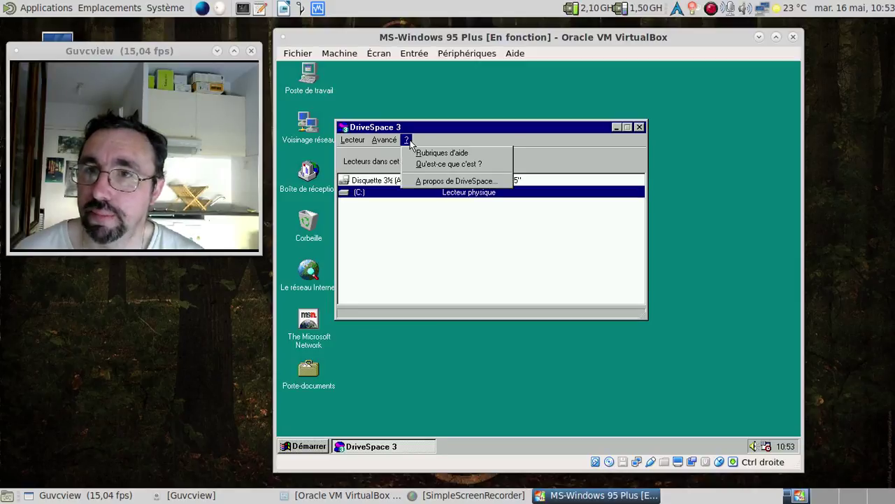
{"action": "left_click", "coordinate": [414, 179]}
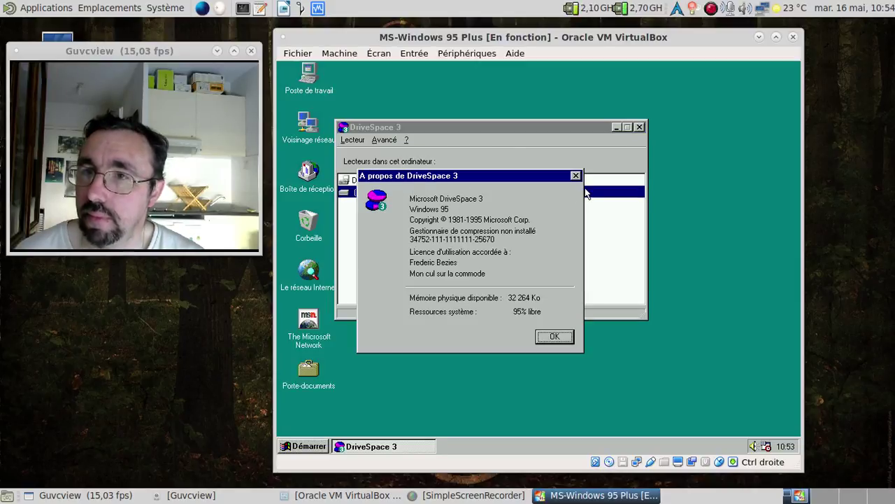
{"action": "left_click", "coordinate": [576, 175]}
{"action": "left_click", "coordinate": [639, 126]}
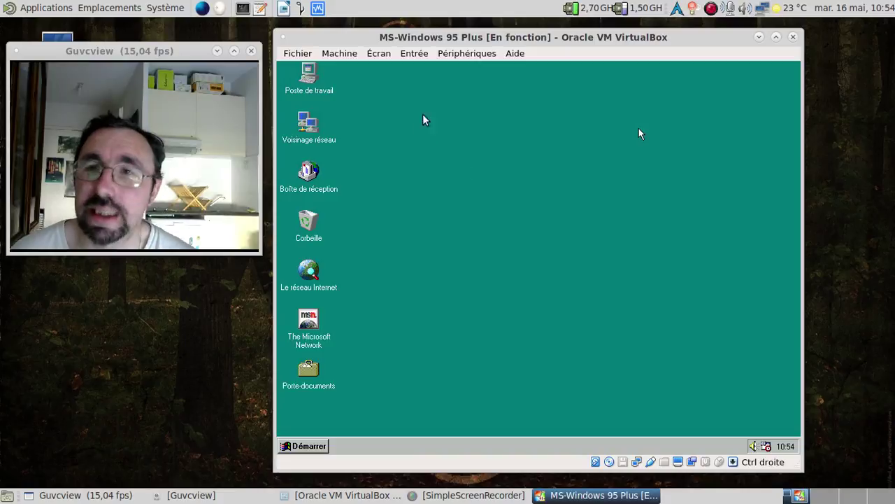
Insert the disc image brasero.iso from the home folder into the virtual machine's optical drive
{"action": "left_click", "coordinate": [407, 55]}
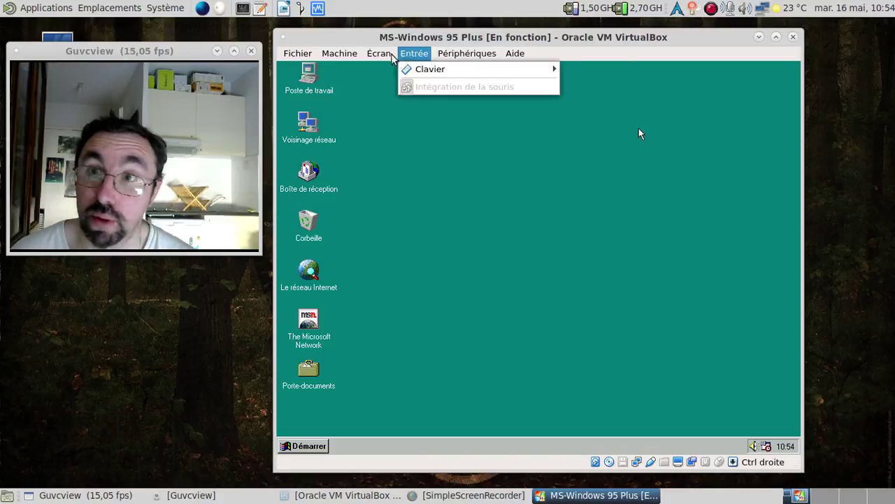
{"action": "mouse_move", "coordinate": [347, 56]}
{"action": "mouse_move", "coordinate": [466, 55]}
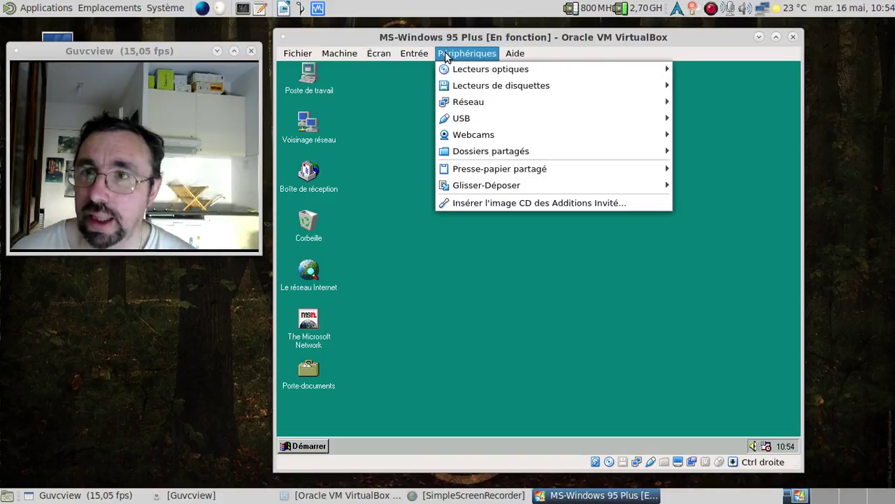
{"action": "mouse_move", "coordinate": [459, 70]}
{"action": "left_click", "coordinate": [328, 68]}
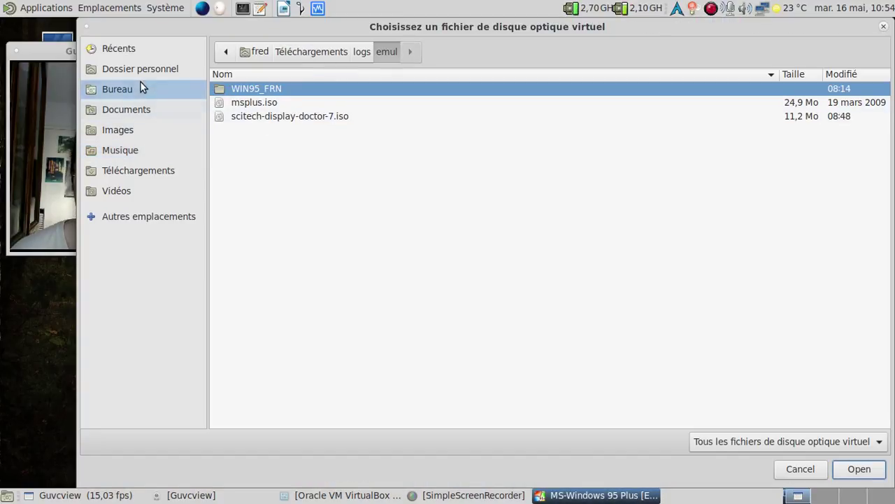
{"action": "left_click", "coordinate": [138, 68]}
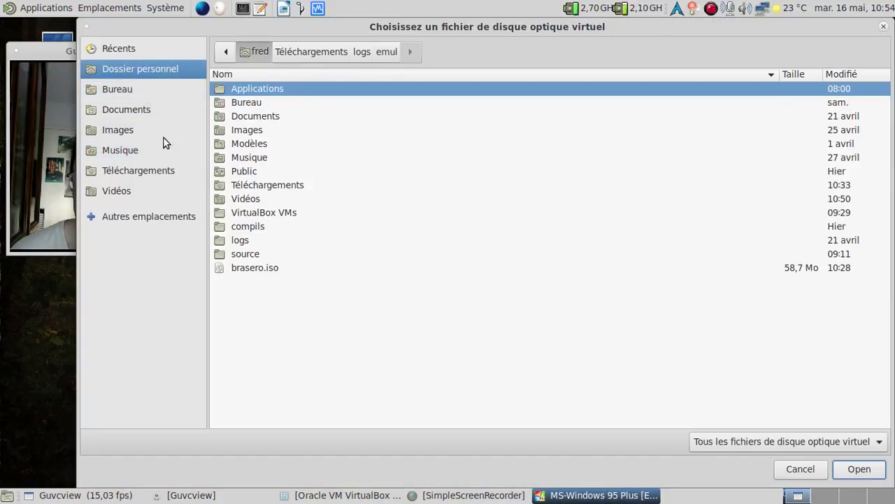
{"action": "left_click", "coordinate": [256, 268]}
{"action": "key", "text": "Return"}
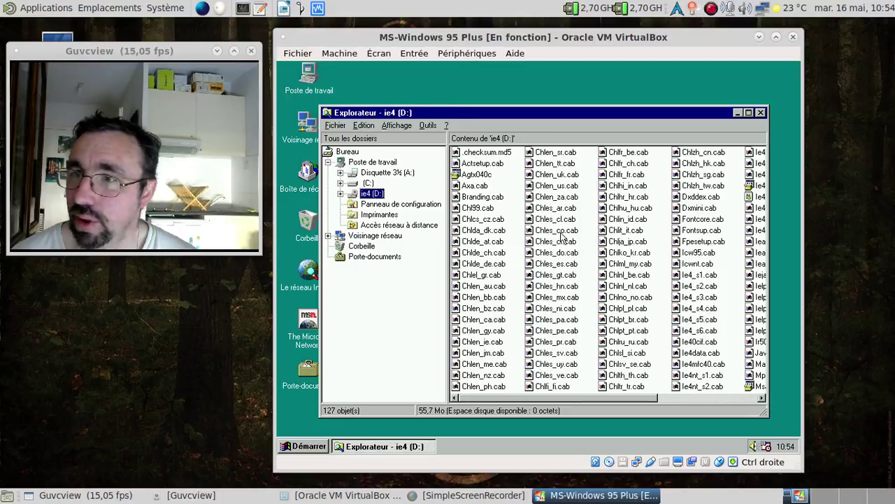
Find the Ie4setup program on the ie4 (D:) disc and run it
{"action": "left_click", "coordinate": [713, 400]}
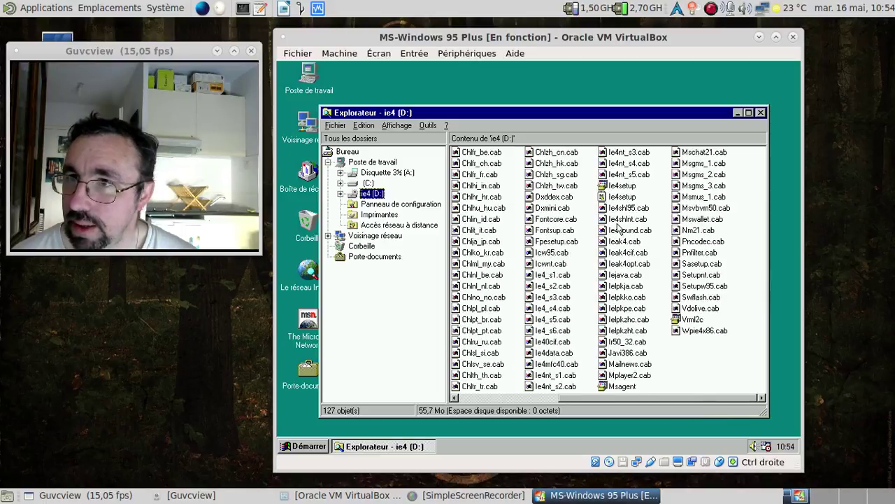
{"action": "left_click", "coordinate": [626, 175]}
{"action": "left_click", "coordinate": [622, 185]}
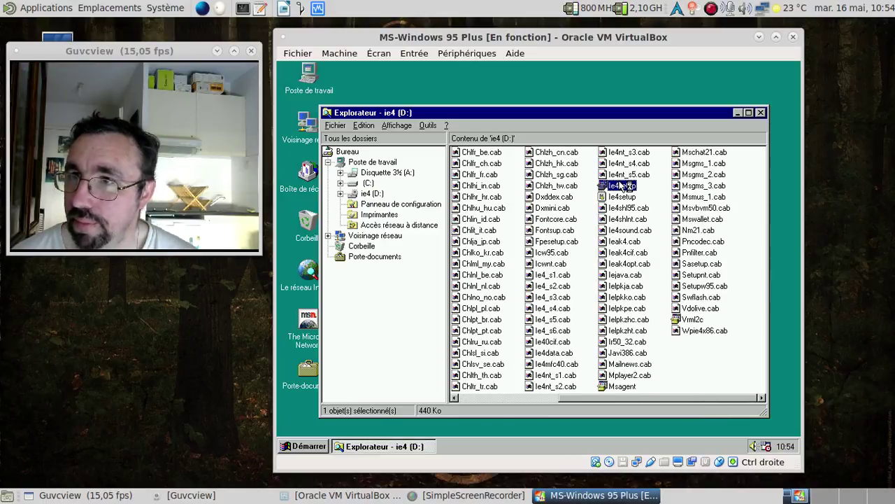
{"action": "double_click", "coordinate": [622, 185]}
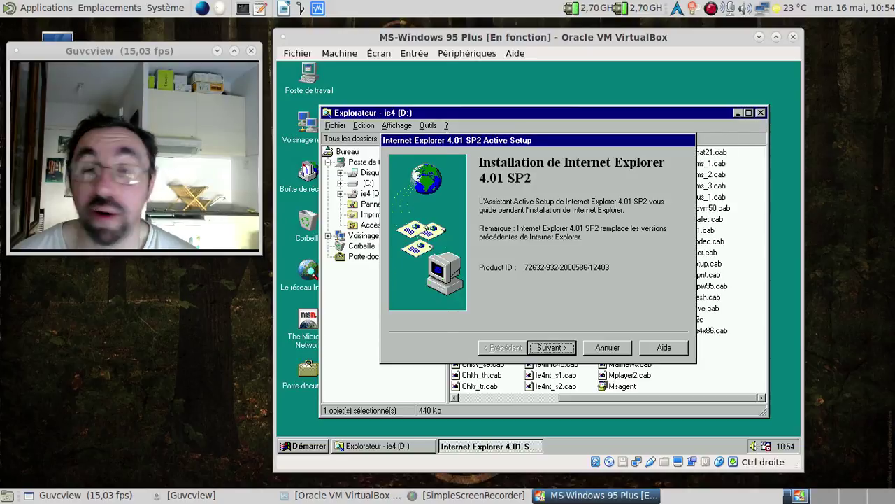
Close the file explorer behind the Internet Explorer 4.01 SP2 setup, start the setup and accept its licence agreement
{"action": "left_click", "coordinate": [761, 113]}
{"action": "left_click", "coordinate": [562, 348]}
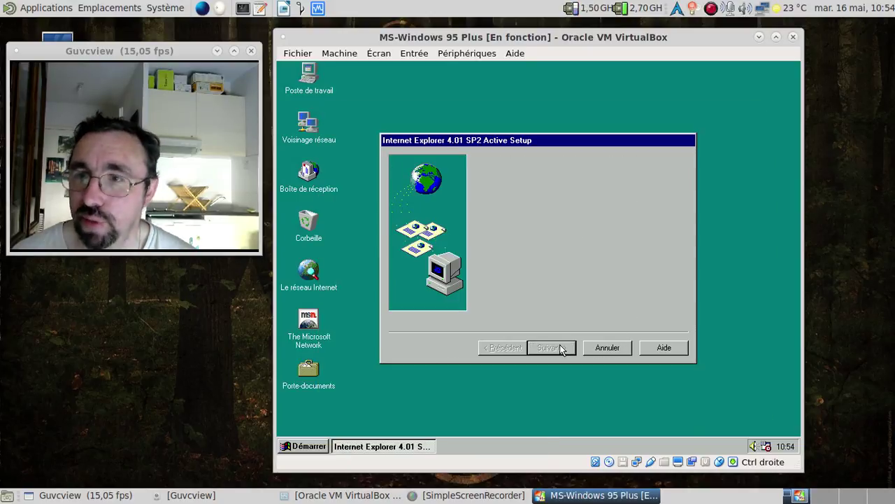
{"action": "left_click", "coordinate": [495, 284]}
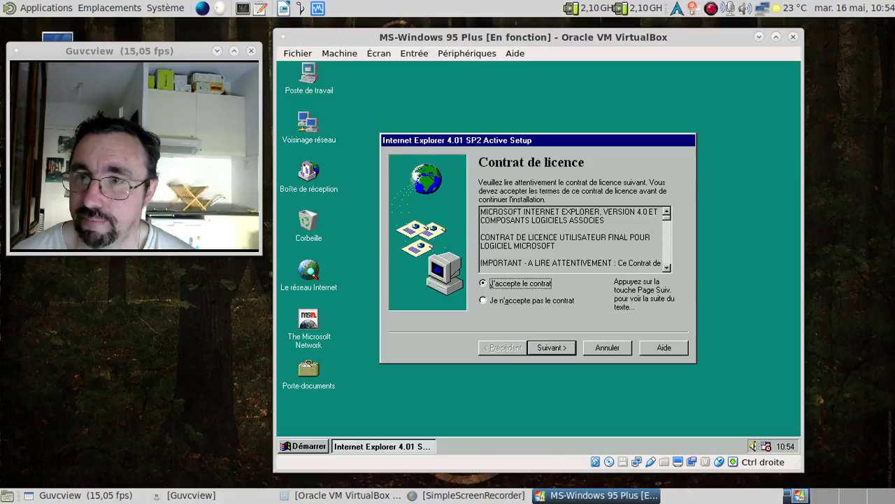
{"action": "left_click", "coordinate": [554, 346]}
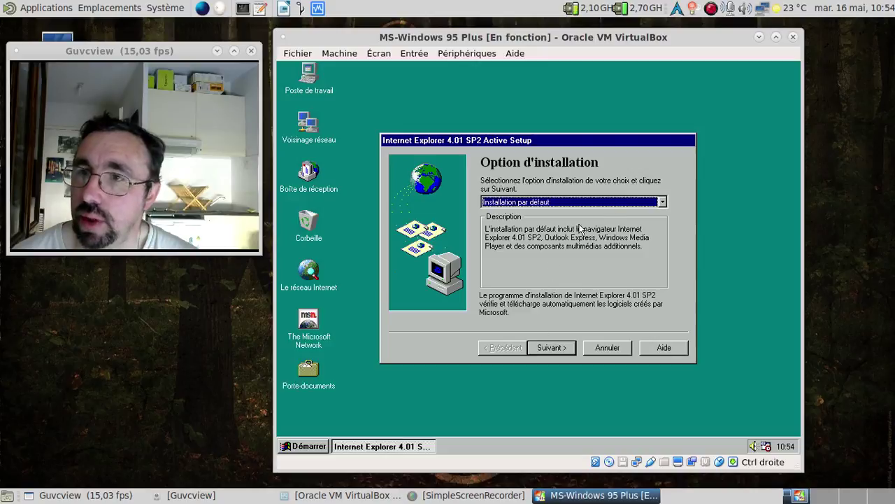
Choose the Installation complète option for Internet Explorer 4.01 SP2 and continue
{"action": "left_click", "coordinate": [661, 202]}
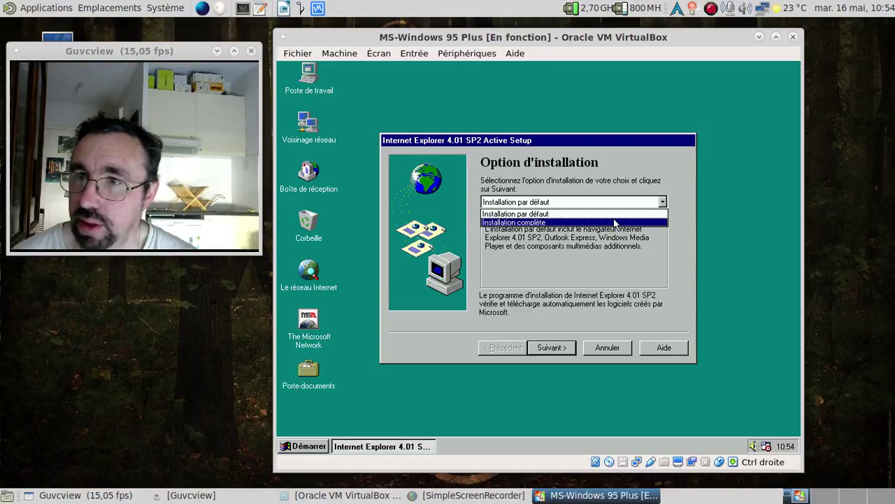
{"action": "left_click", "coordinate": [560, 218]}
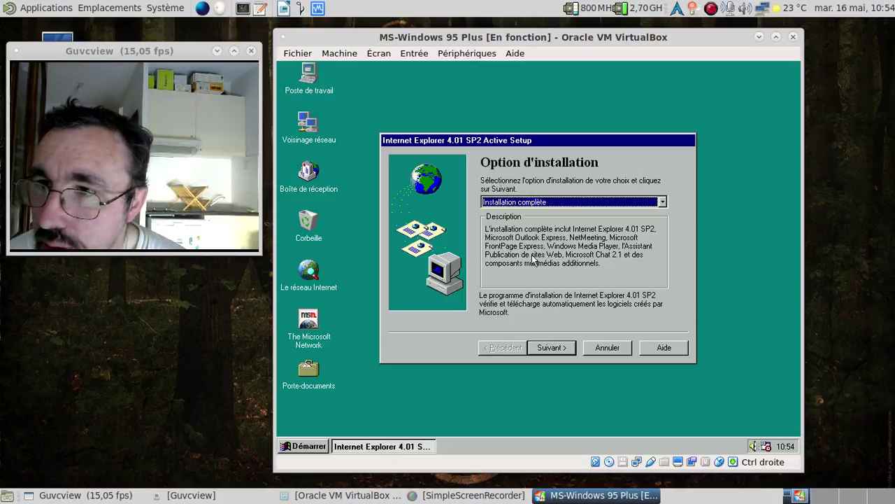
{"action": "left_click", "coordinate": [560, 353]}
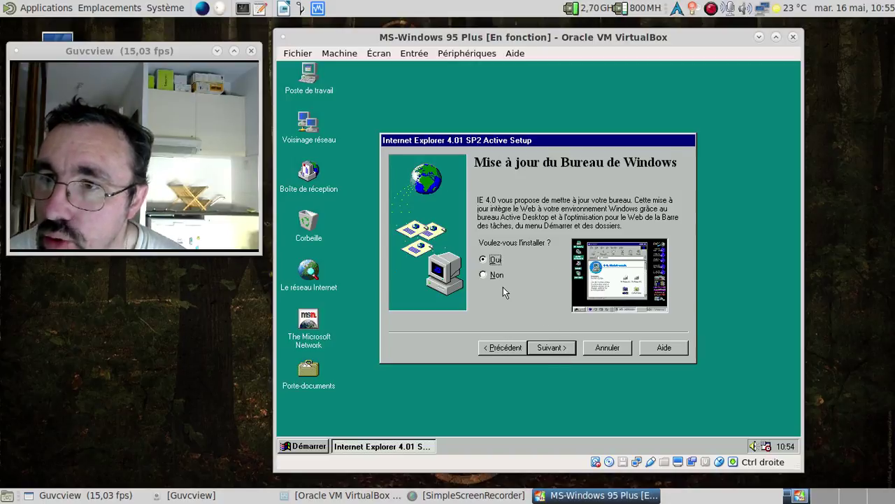
Decline the Windows desktop update and go through the remaining setup pages to start the installation
{"action": "left_click", "coordinate": [484, 274]}
{"action": "key", "text": "Tab"}
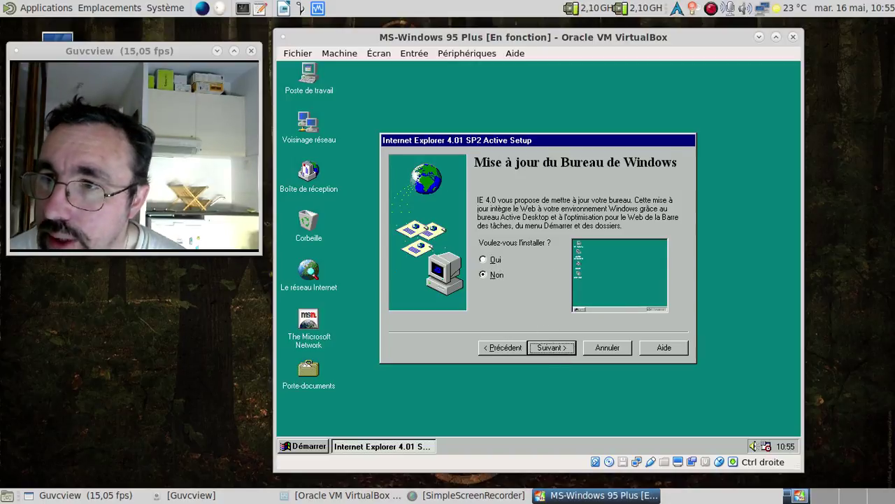
{"action": "left_click", "coordinate": [566, 348]}
{"action": "left_click", "coordinate": [566, 348]}
{"action": "left_click", "coordinate": [565, 348]}
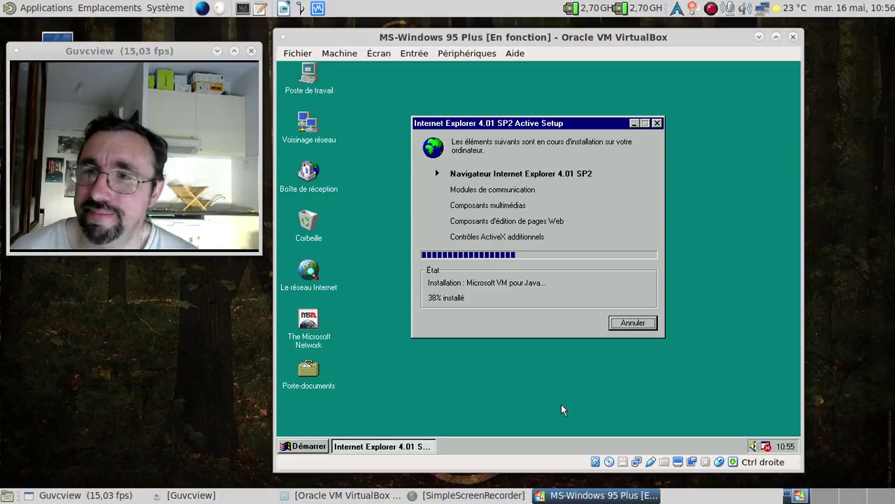
Try to start The Microsoft Network from the desktop, declining to install a modem
{"action": "left_click", "coordinate": [304, 349]}
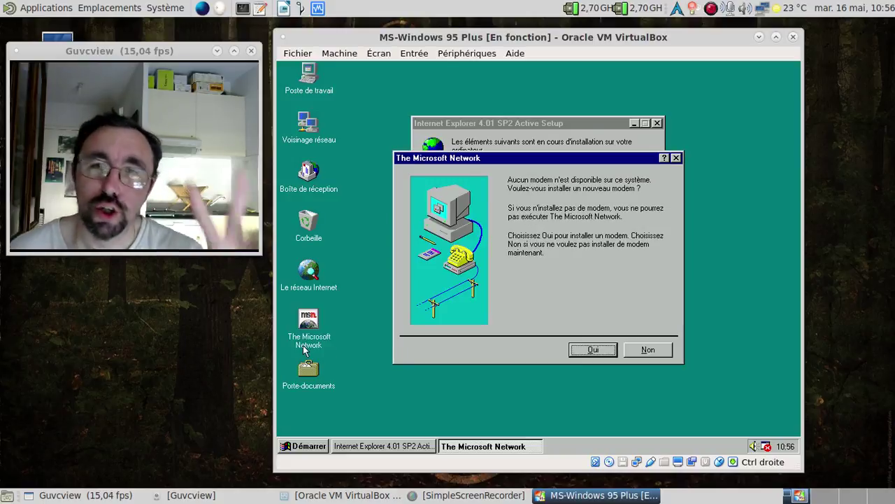
{"action": "left_click", "coordinate": [632, 351]}
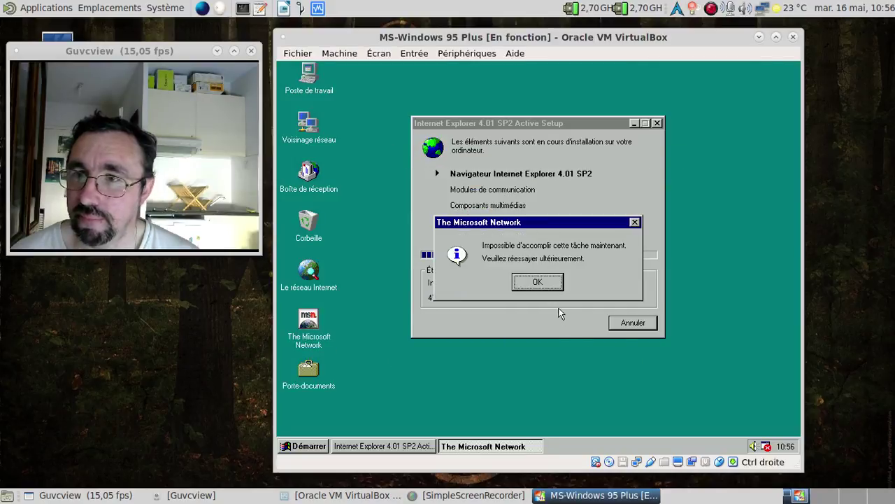
{"action": "left_click", "coordinate": [539, 282]}
{"action": "left_click", "coordinate": [541, 390]}
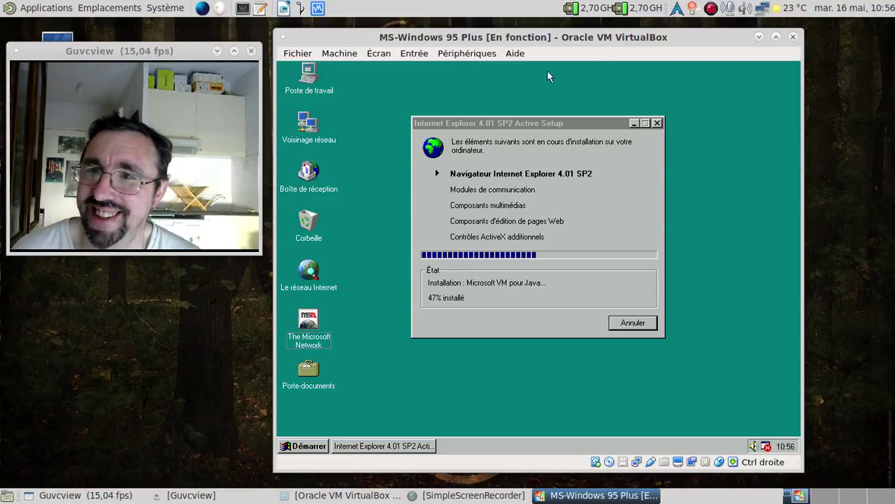
{"action": "left_click", "coordinate": [544, 124]}
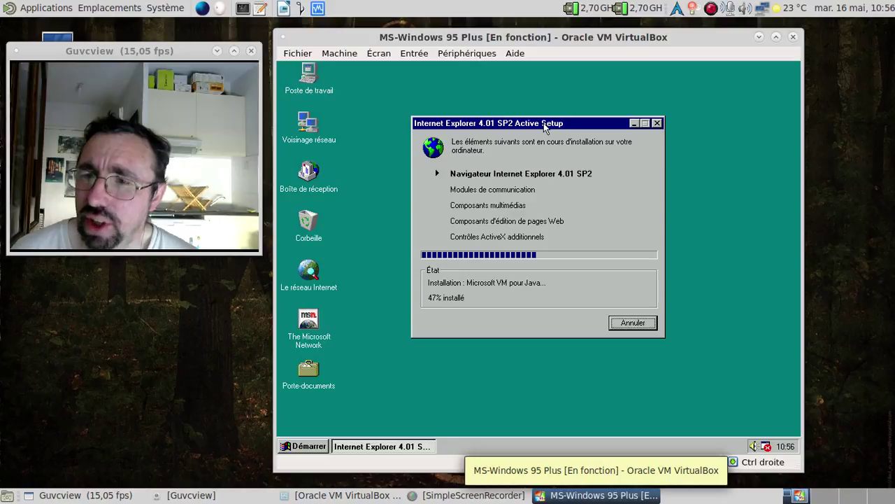
{"action": "left_click", "coordinate": [764, 436]}
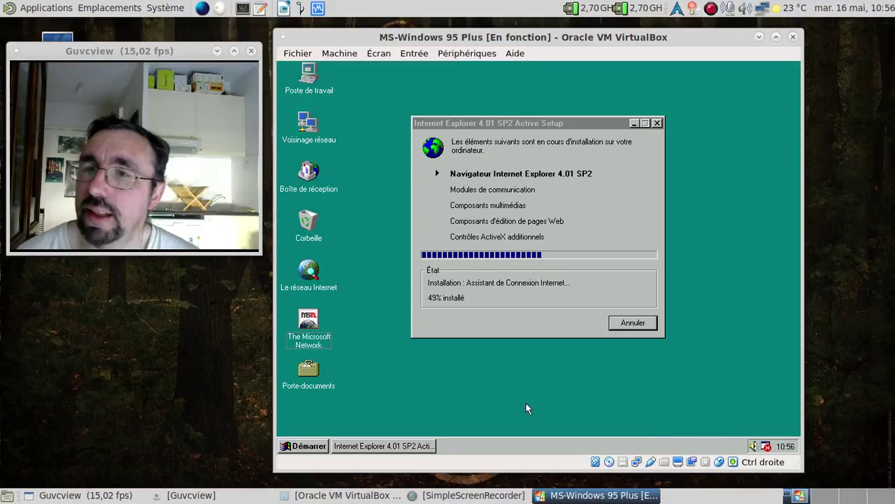
{"action": "left_click", "coordinate": [566, 176]}
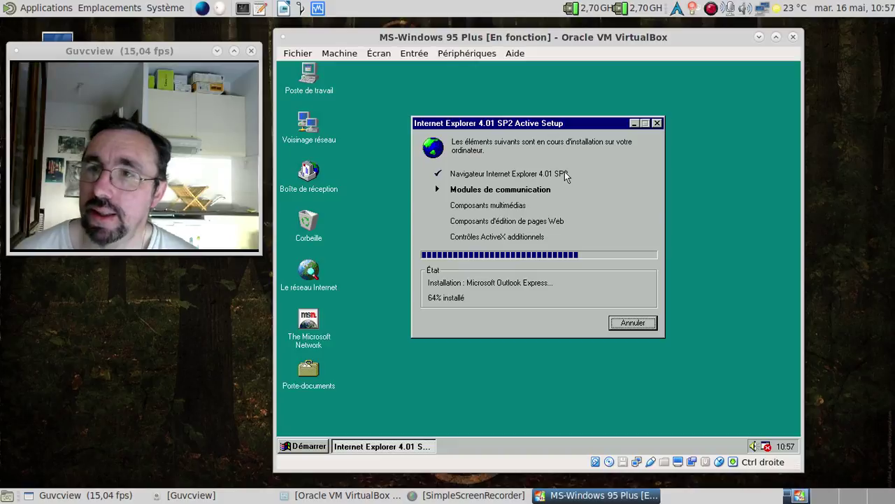
{"action": "left_click_drag", "start_coordinate": [538, 124], "coordinate": [544, 100]}
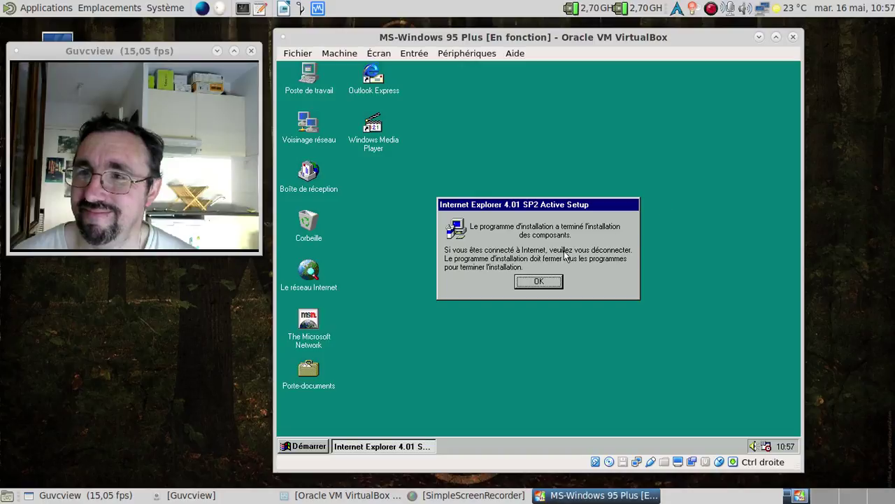
Finish the Internet Explorer 4.01 SP2 setup, restart Windows 95 and confirm the Microsoft network logon
{"action": "left_click", "coordinate": [539, 283]}
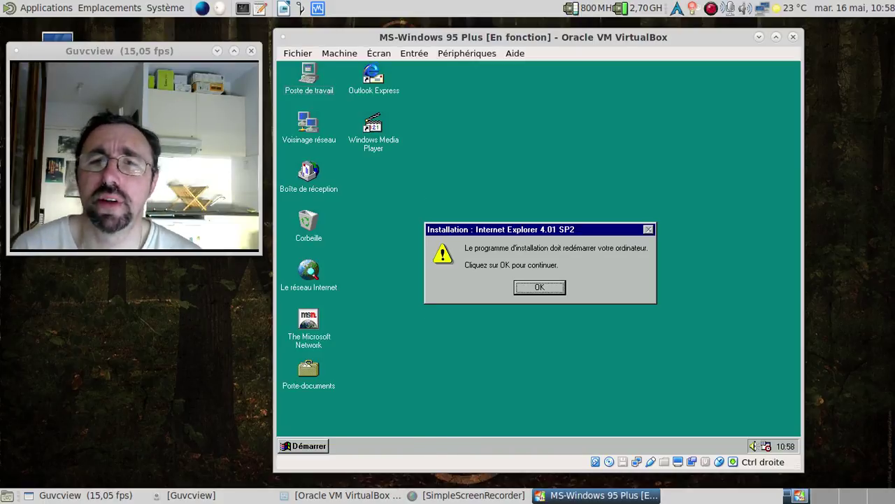
{"action": "left_click", "coordinate": [549, 290]}
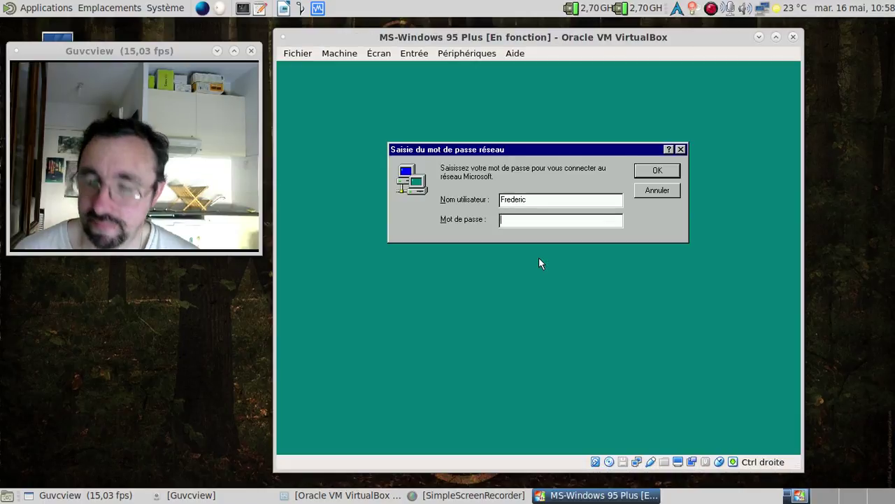
{"action": "key", "text": "Return"}
{"action": "key", "text": "Return"}
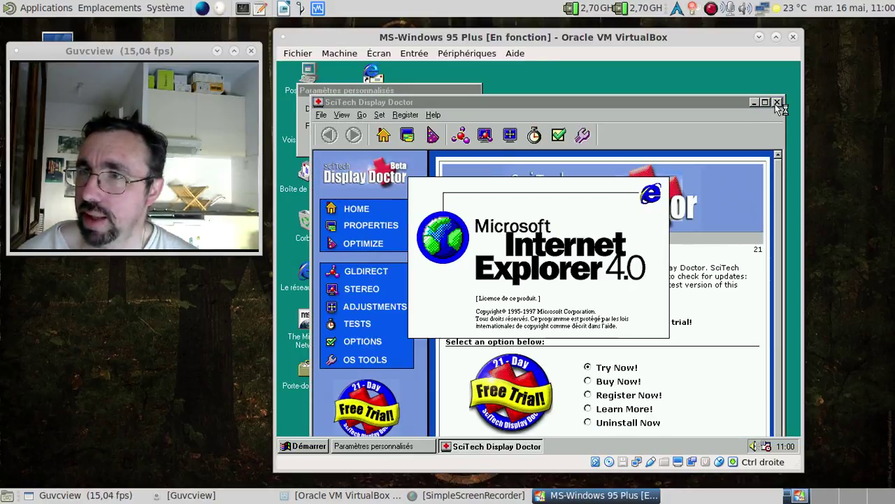
Close SciTech Display Doctor, the channel bar and the Internet Explorer 4.0 presentation, declining to show the bar after a restart
{"action": "left_click", "coordinate": [775, 102]}
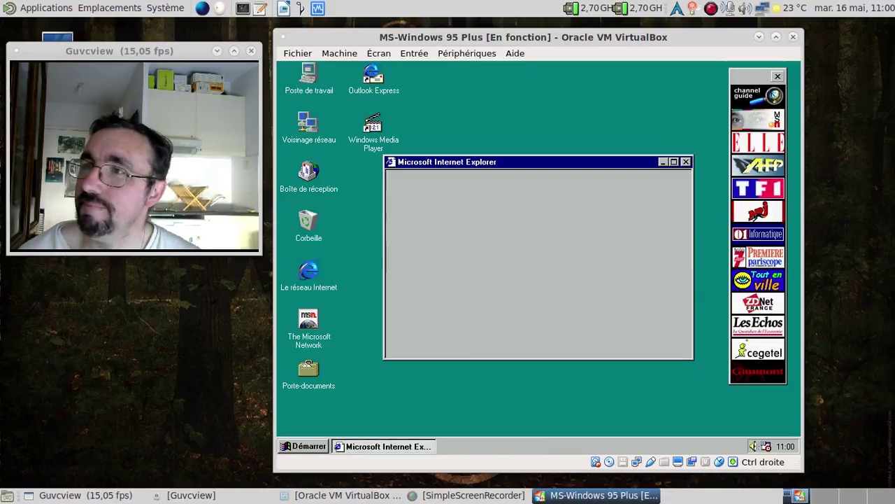
{"action": "left_click", "coordinate": [778, 77]}
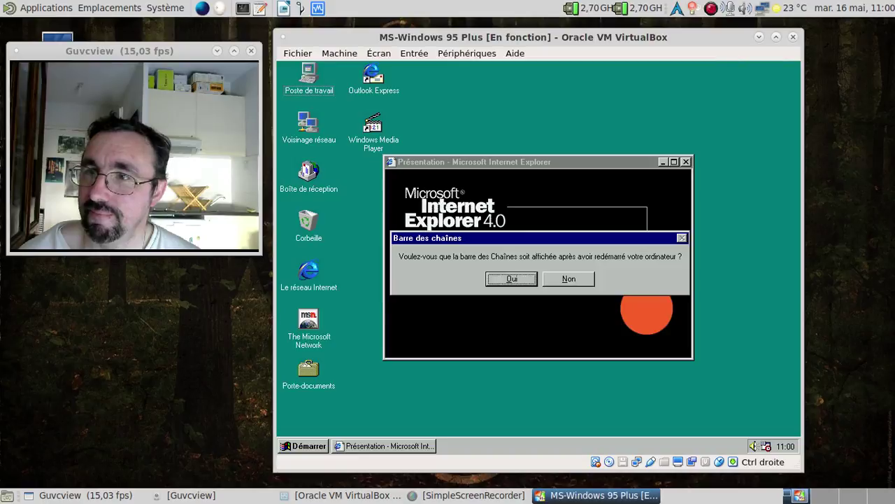
{"action": "left_click", "coordinate": [570, 278]}
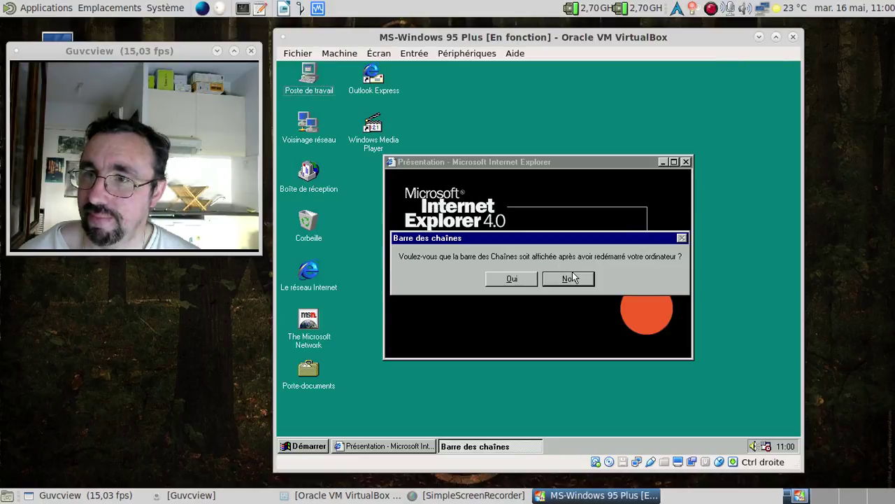
{"action": "left_click", "coordinate": [686, 163]}
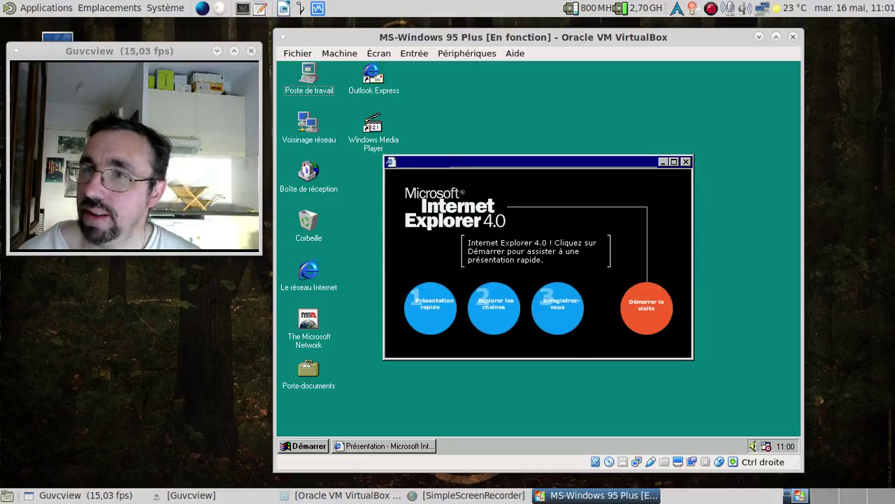
Open Le réseau Internet and set up a new connection to the existing account over a local network (LAN) without a proxy server
{"action": "double_click", "coordinate": [301, 277]}
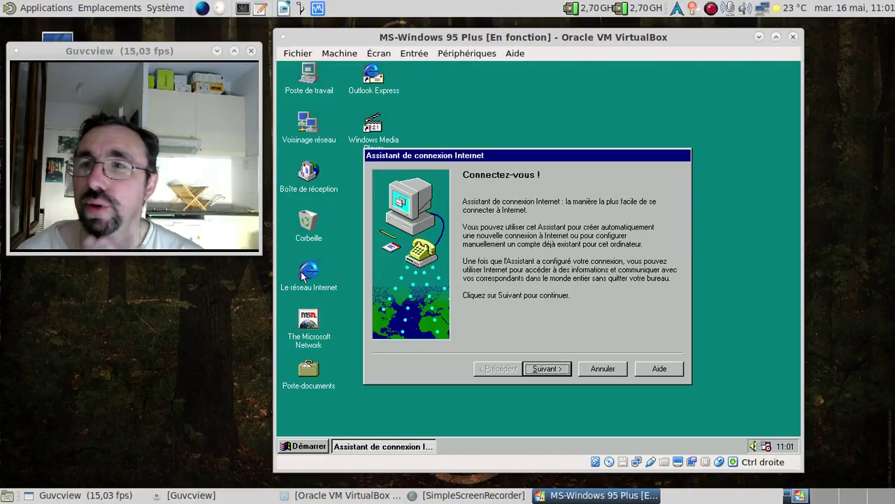
{"action": "left_click", "coordinate": [560, 370]}
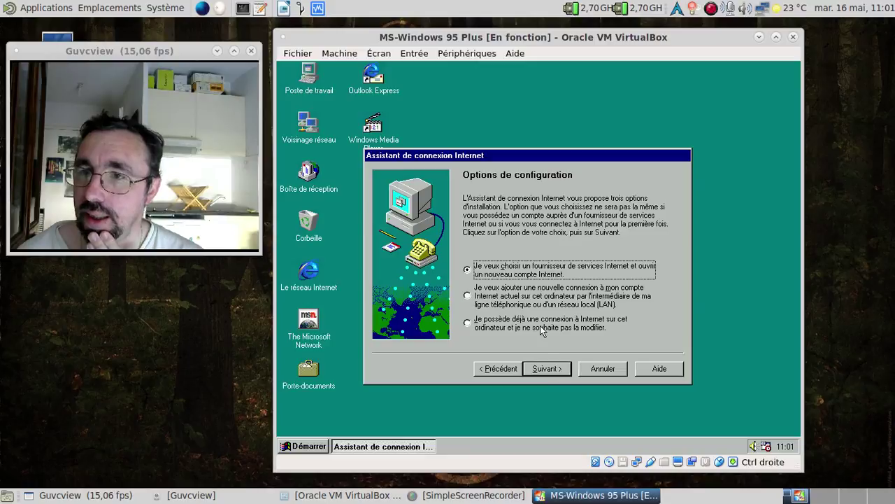
{"action": "left_click", "coordinate": [526, 297]}
{"action": "left_click", "coordinate": [558, 370]}
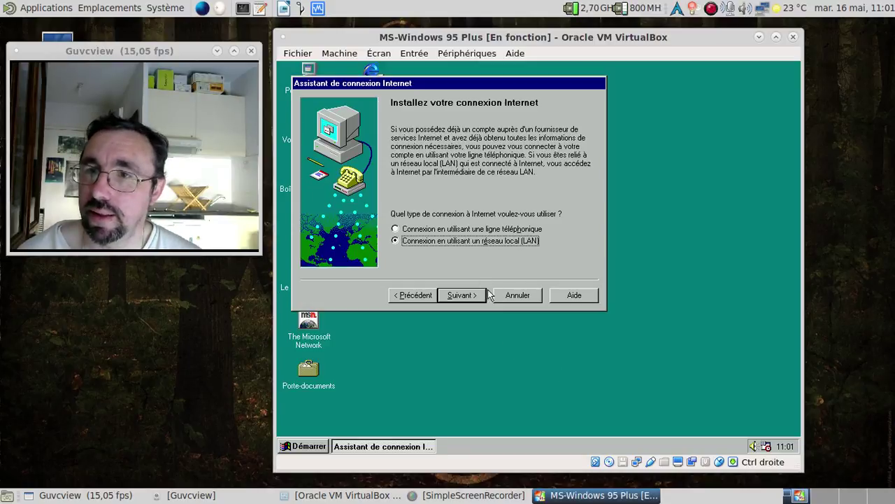
{"action": "left_click", "coordinate": [476, 297]}
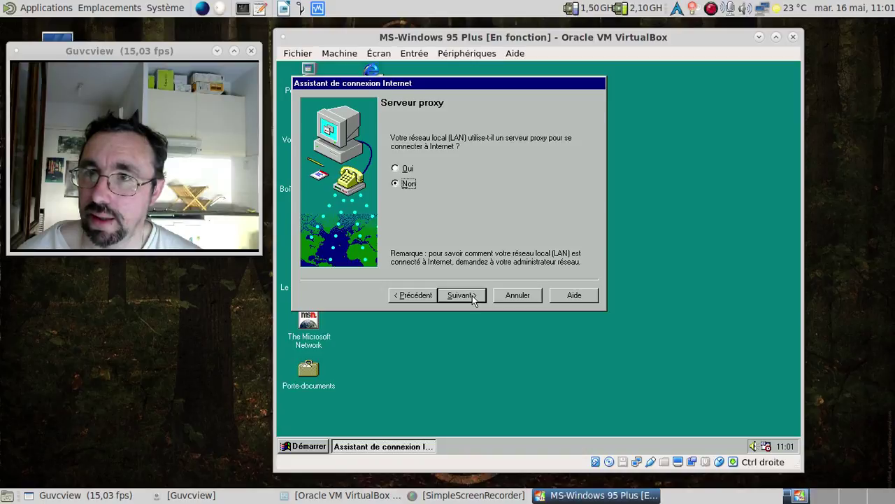
{"action": "left_click", "coordinate": [473, 296]}
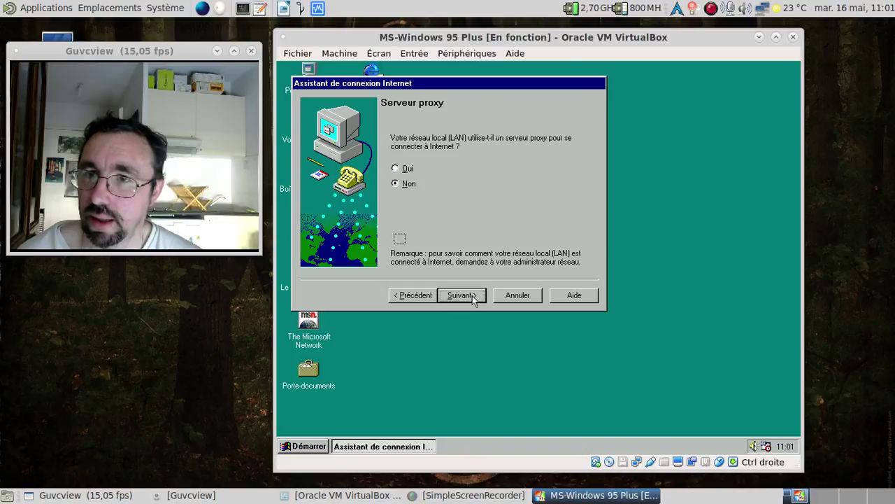
Decline configuring the mail, News and directory service accounts and finish the Internet connection wizard
{"action": "left_click", "coordinate": [389, 254]}
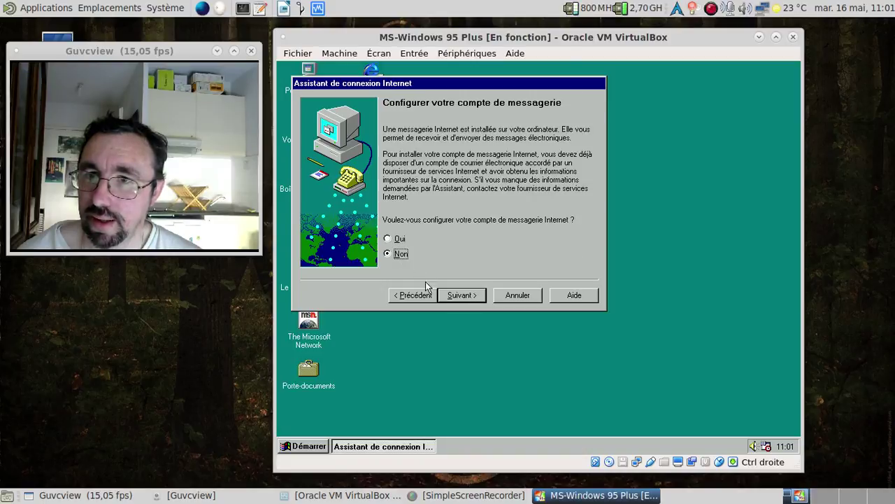
{"action": "left_click", "coordinate": [461, 295]}
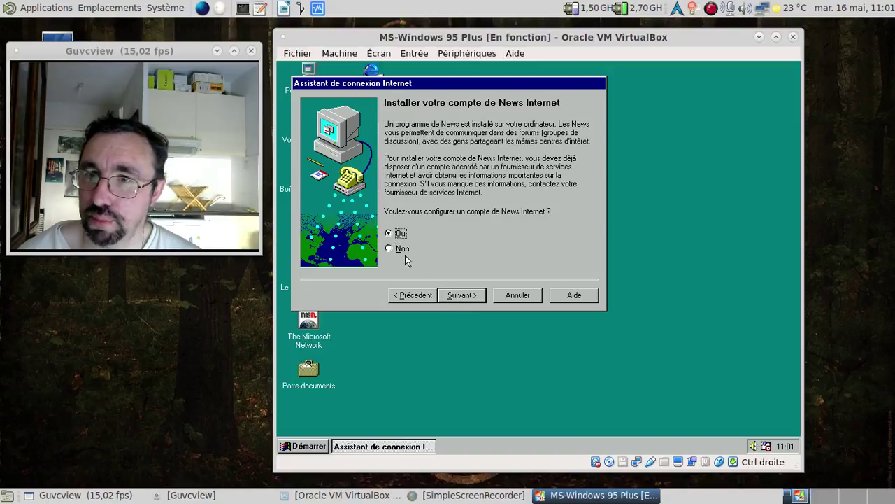
{"action": "left_click", "coordinate": [403, 251]}
{"action": "left_click", "coordinate": [466, 295]}
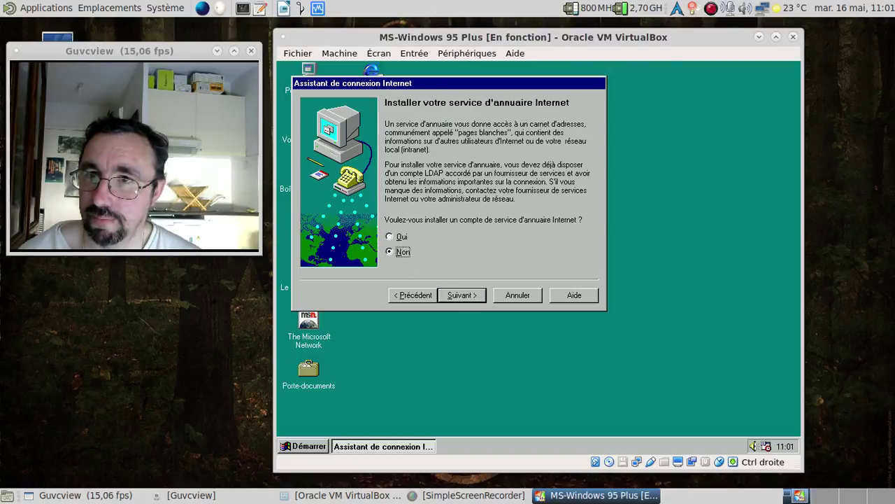
{"action": "left_click", "coordinate": [467, 299]}
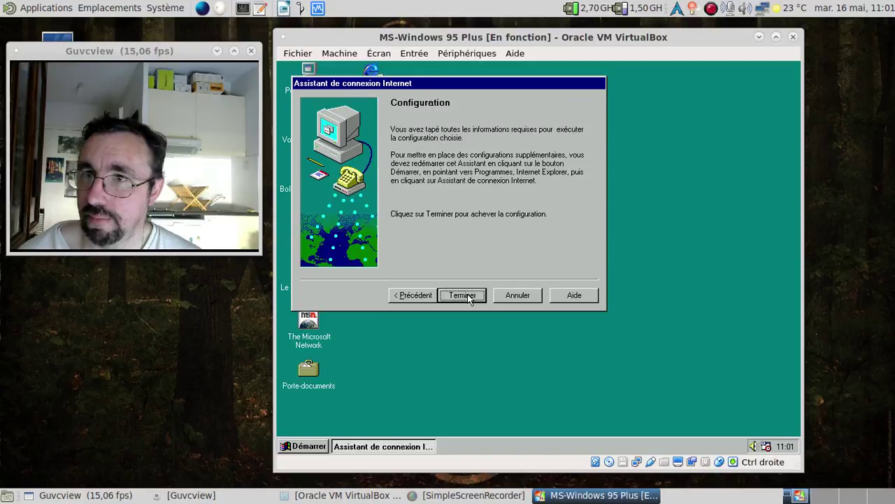
{"action": "left_click", "coordinate": [467, 294]}
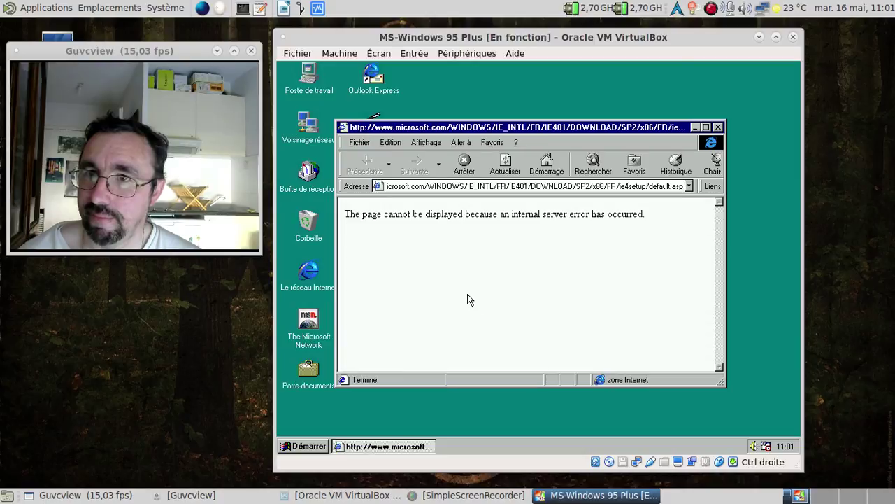
Load google.fr in Internet Explorer
{"action": "left_click", "coordinate": [467, 185]}
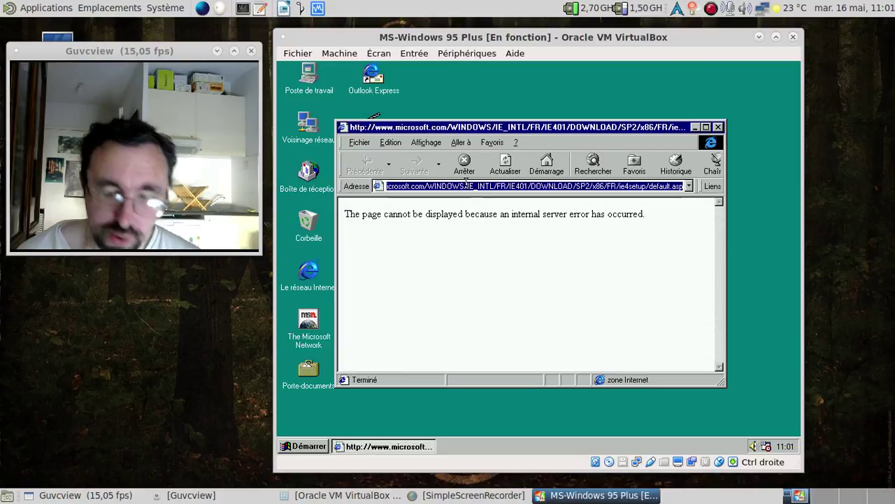
{"action": "key", "text": "BackSpace"}
{"action": "type", "text": "google"}
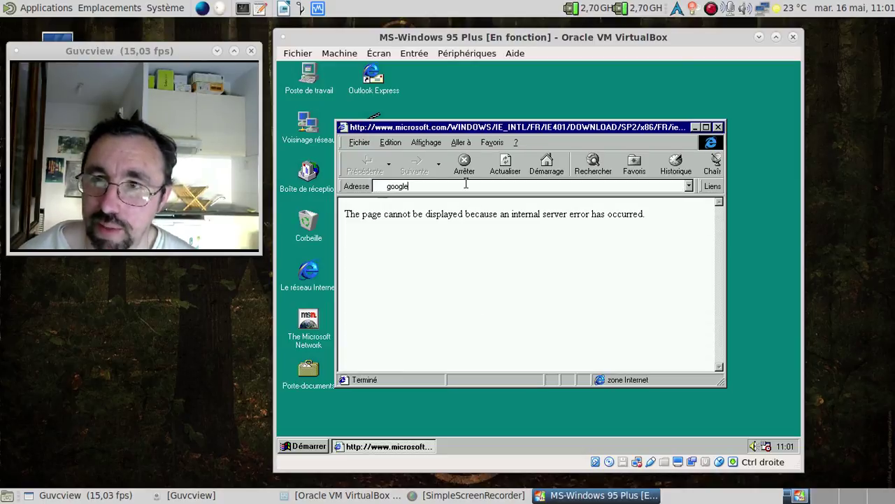
{"action": "type", "text": ".fr"}
{"action": "key", "text": "Return"}
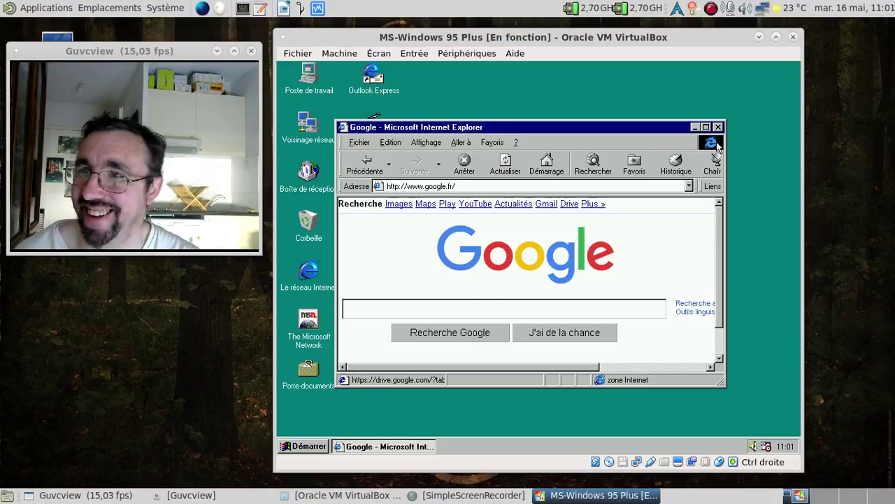
Open the À propos d'Internet Explorer information, move the blue e logo off the globe past the dialog's edge and unlock the globe with Déverrouiller
{"action": "left_click", "coordinate": [516, 142]}
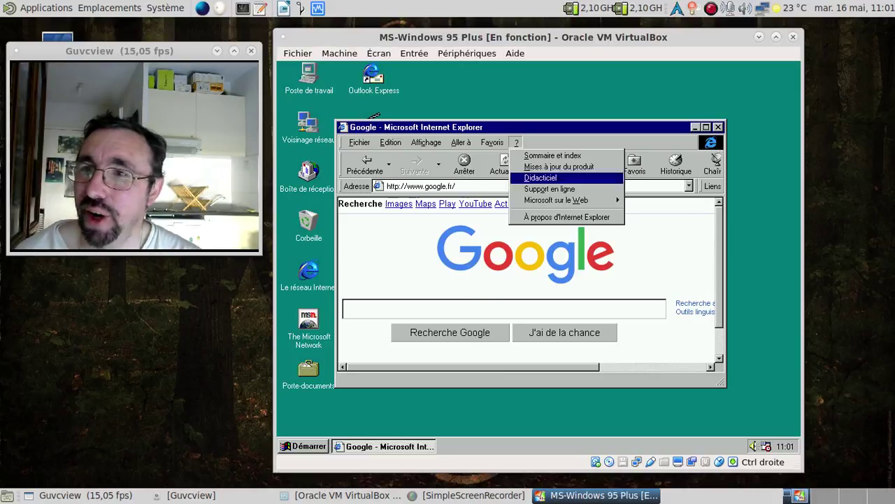
{"action": "left_click", "coordinate": [540, 218]}
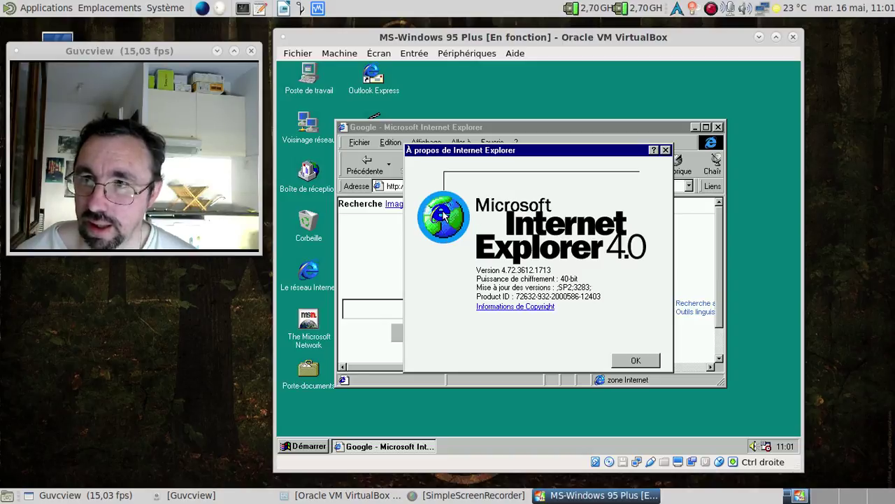
{"action": "left_click_drag", "start_coordinate": [443, 215], "coordinate": [686, 218]}
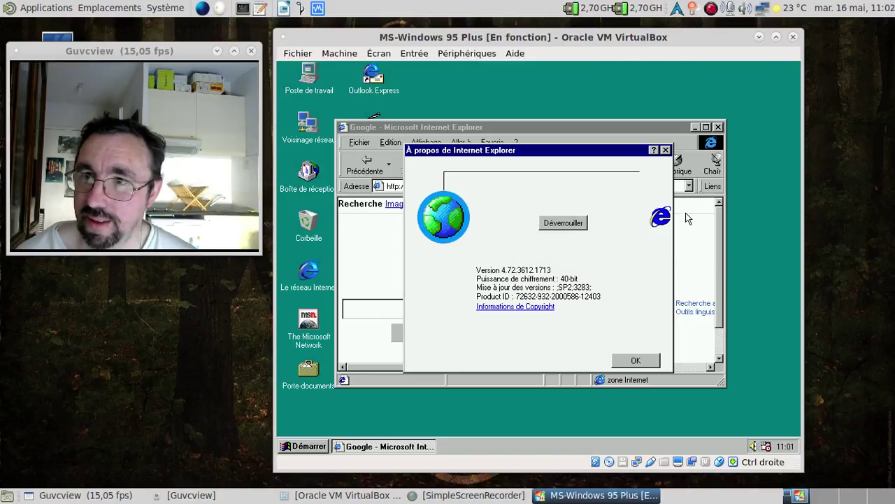
{"action": "left_click", "coordinate": [550, 225]}
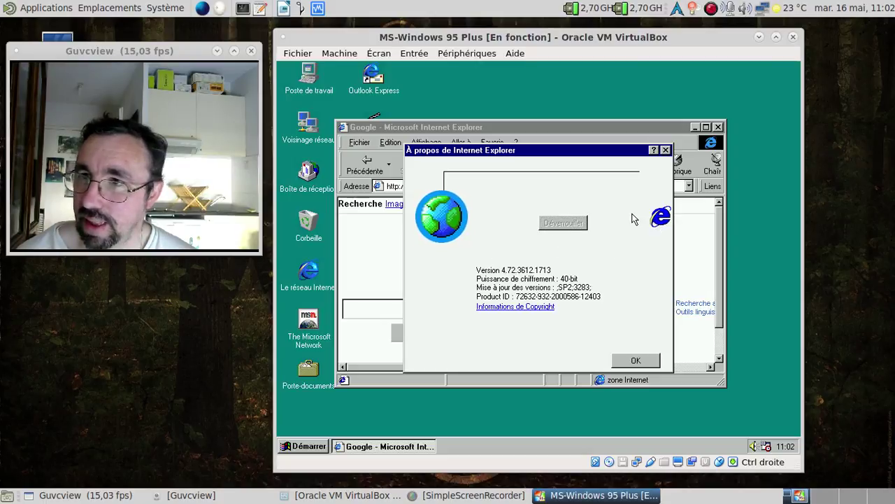
Place the e logo back on the globe to play the hidden credits, and close the credits and Internet Explorer
{"action": "left_click_drag", "start_coordinate": [660, 218], "coordinate": [471, 218]}
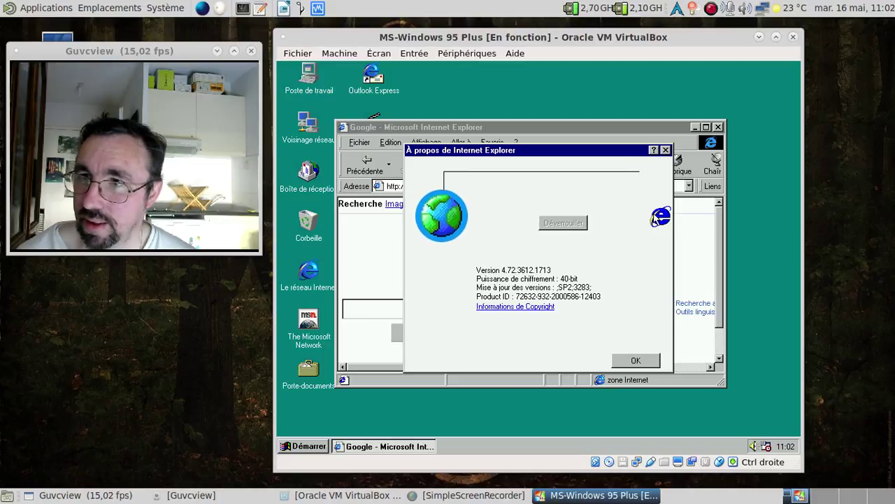
{"action": "left_click_drag", "start_coordinate": [661, 218], "coordinate": [447, 217]}
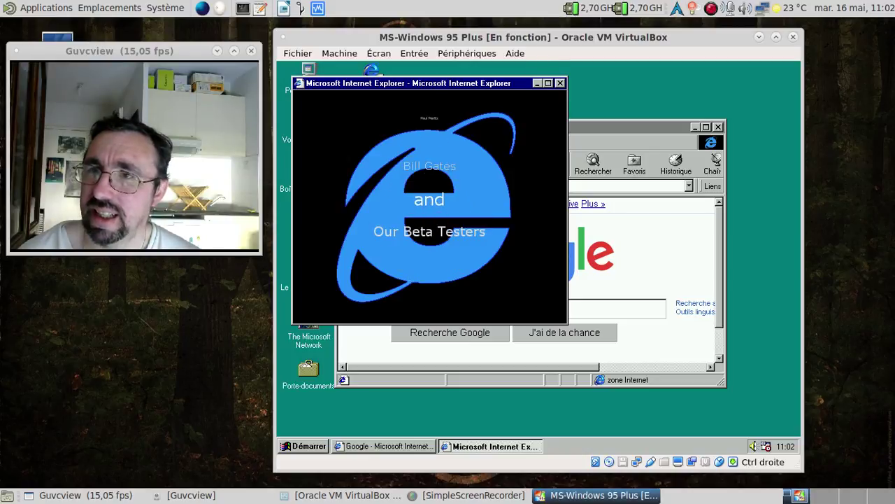
{"action": "left_click", "coordinate": [559, 83]}
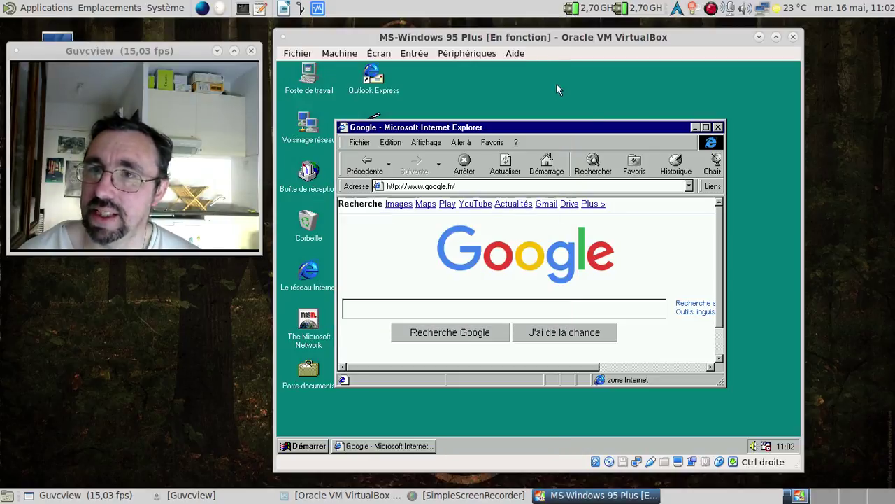
{"action": "left_click", "coordinate": [718, 127]}
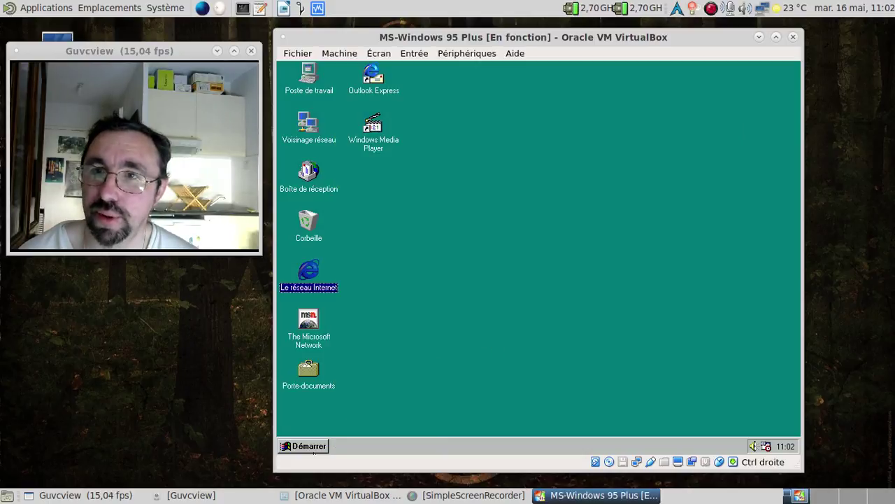
Open Windows Media Player, check its version information and close the player
{"action": "left_click", "coordinate": [392, 142]}
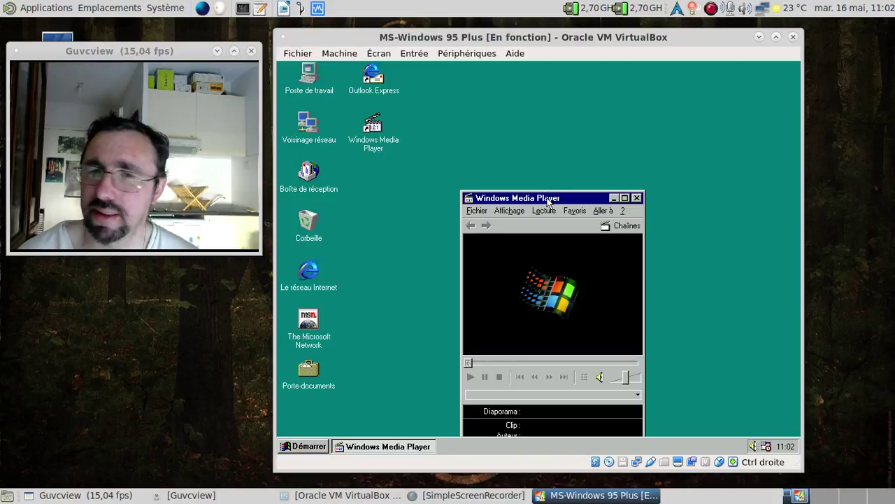
{"action": "left_click_drag", "start_coordinate": [547, 202], "coordinate": [501, 97]}
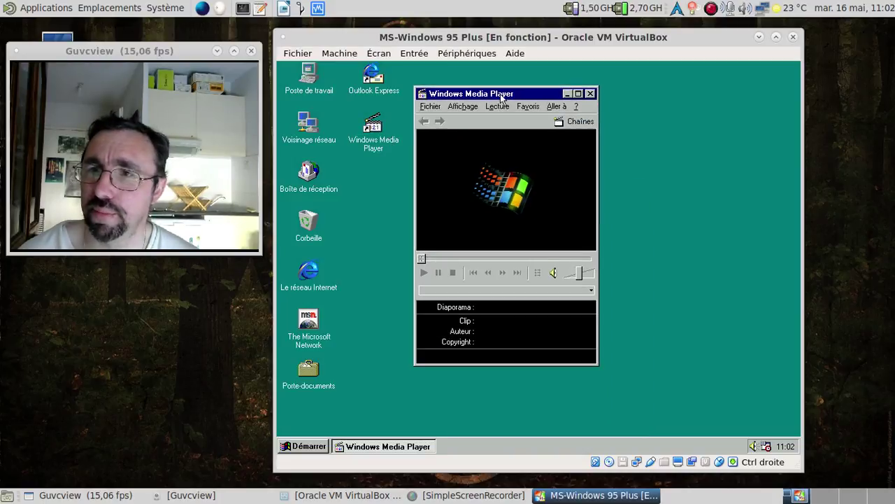
{"action": "left_click", "coordinate": [575, 106]}
{"action": "left_click", "coordinate": [578, 147]}
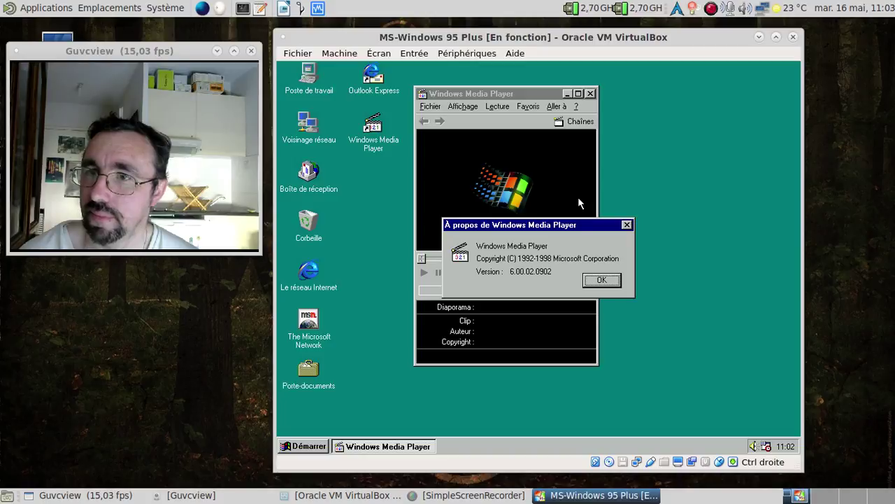
{"action": "left_click", "coordinate": [601, 279]}
{"action": "left_click", "coordinate": [590, 93]}
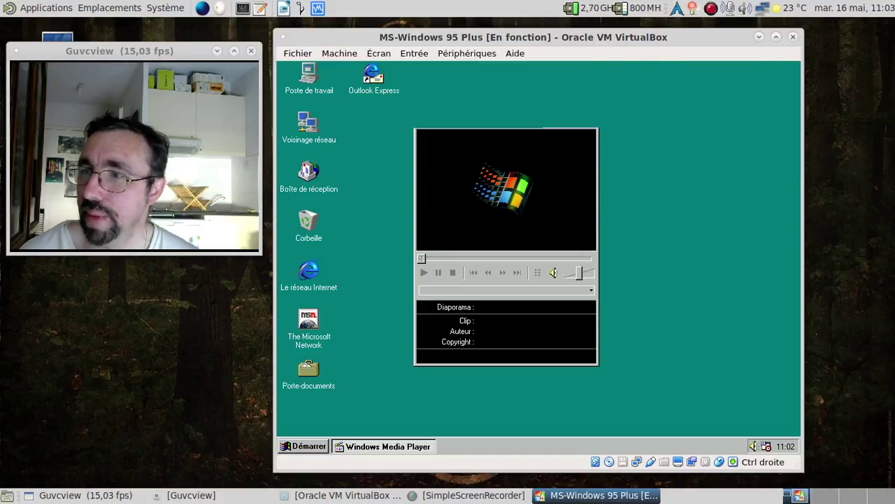
Shut down Windows 95 and close the virtual machine with the Éteindre la machine option
{"action": "left_click", "coordinate": [300, 447]}
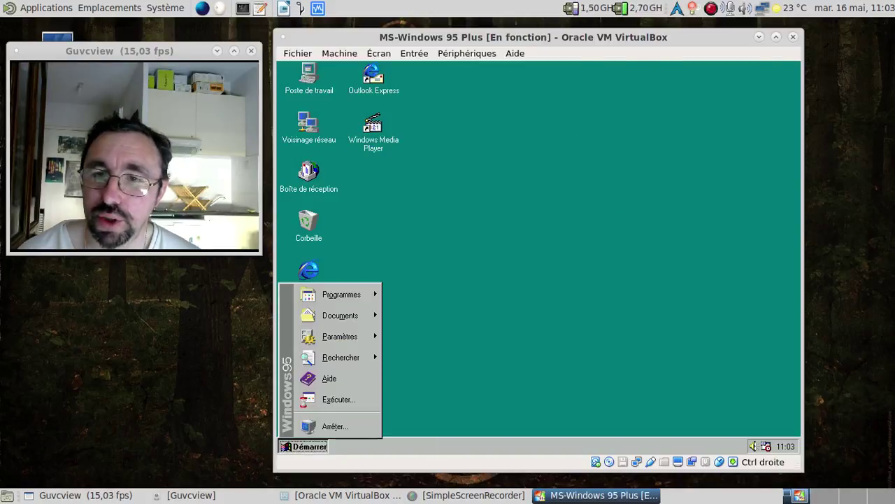
{"action": "left_click", "coordinate": [338, 428]}
{"action": "left_click", "coordinate": [456, 310]}
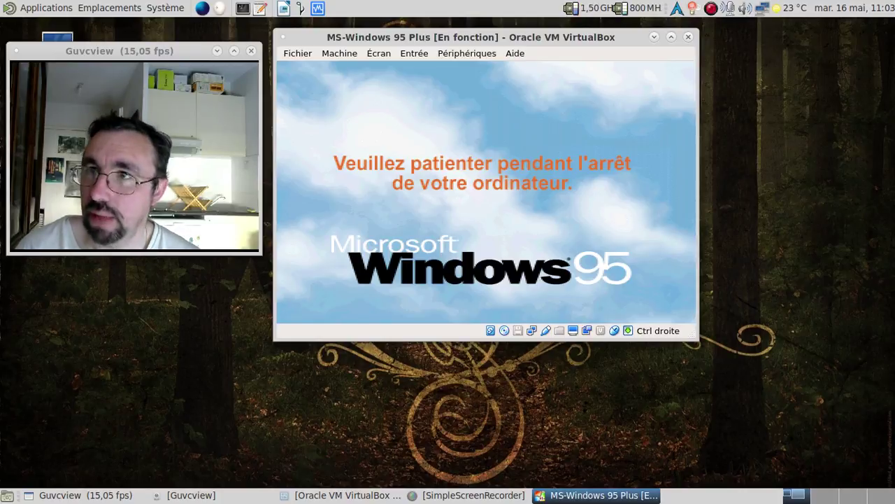
{"action": "key", "text": "ctrl+q"}
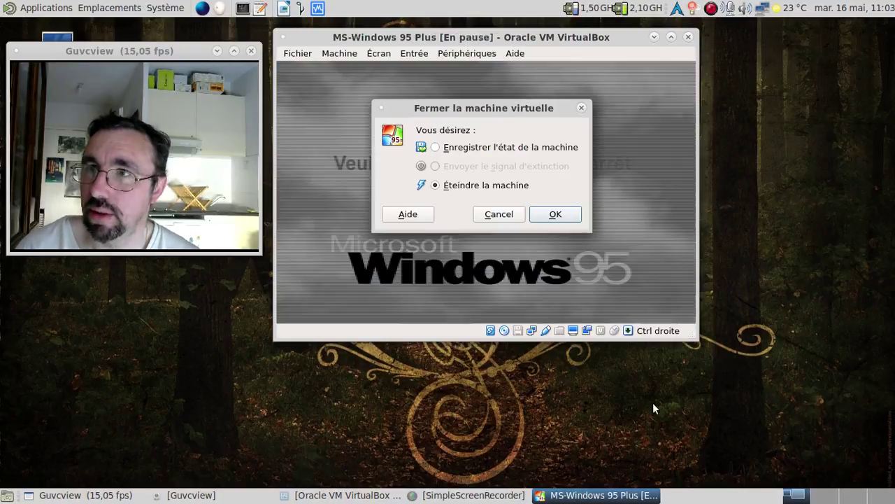
{"action": "left_click", "coordinate": [566, 219]}
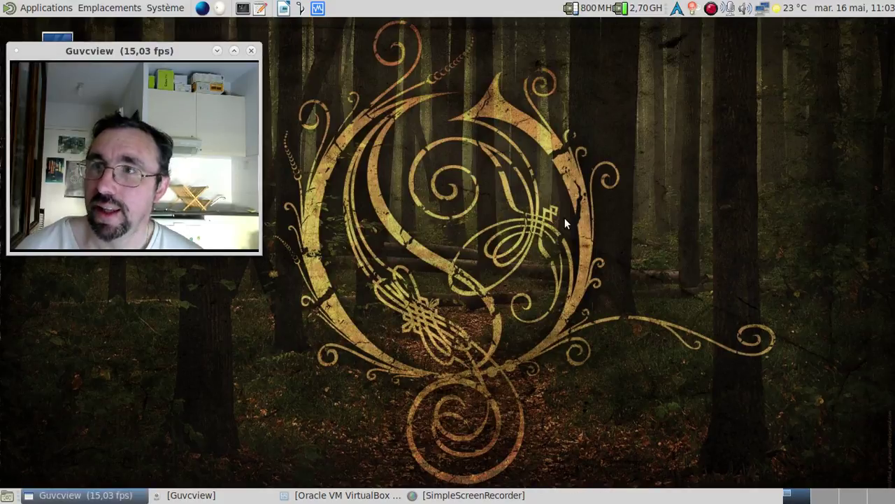